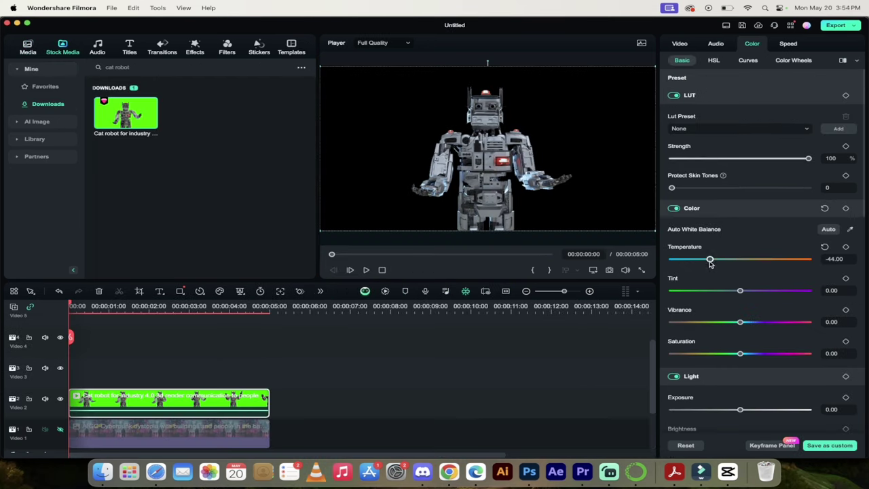
# Grade the keyed robot purple using the Tint, Saturation, Exposure, Shadow and White sliders.
pyautogui.moveTo(739, 290); pyautogui.dragTo(790, 290)
pyautogui.moveTo(740, 322); pyautogui.dragTo(774, 322)
pyautogui.moveTo(739, 353); pyautogui.dragTo(722, 358)
pyautogui.scroll(-3, 753, 340)
pyautogui.scroll(-1, 754, 352)
pyautogui.moveTo(740, 390); pyautogui.dragTo(771, 397)
pyautogui.scroll(-2, 753, 391)
pyautogui.scroll(-1, 760, 380)
pyautogui.moveTo(740, 369); pyautogui.dragTo(759, 369)
pyautogui.moveTo(739, 400); pyautogui.dragTo(722, 399)
pyautogui.scroll(-3, 739, 305)
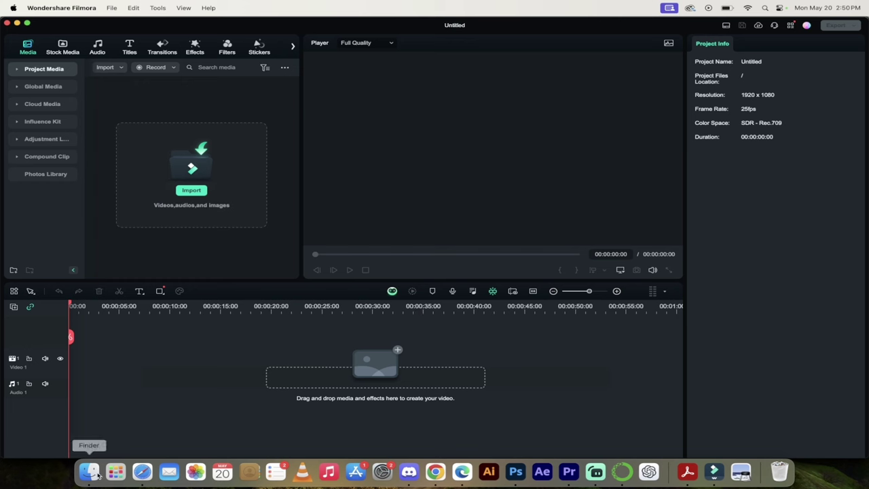
# Import the green-screen .mov from the Filmora 13 folder, declining the proxy file permanently.
pyautogui.rightClick(89, 476)
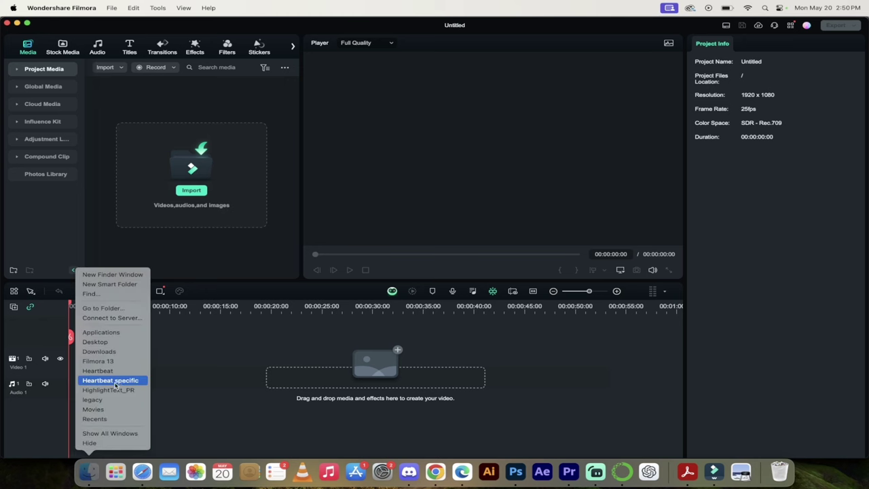
pyautogui.click(120, 364)
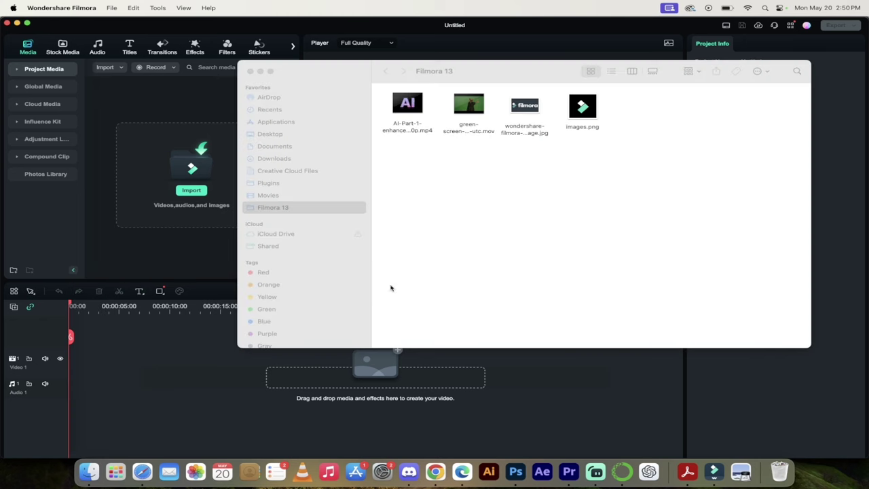
pyautogui.moveTo(463, 127); pyautogui.dragTo(136, 169)
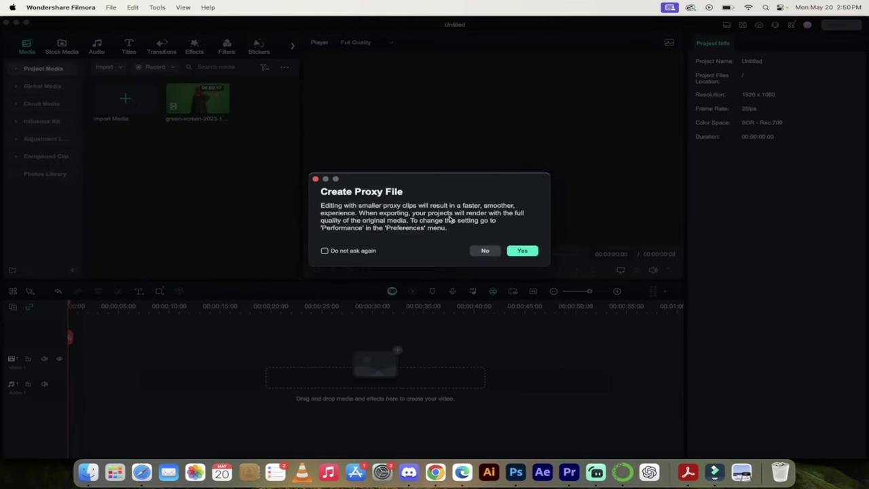
pyautogui.click(370, 253)
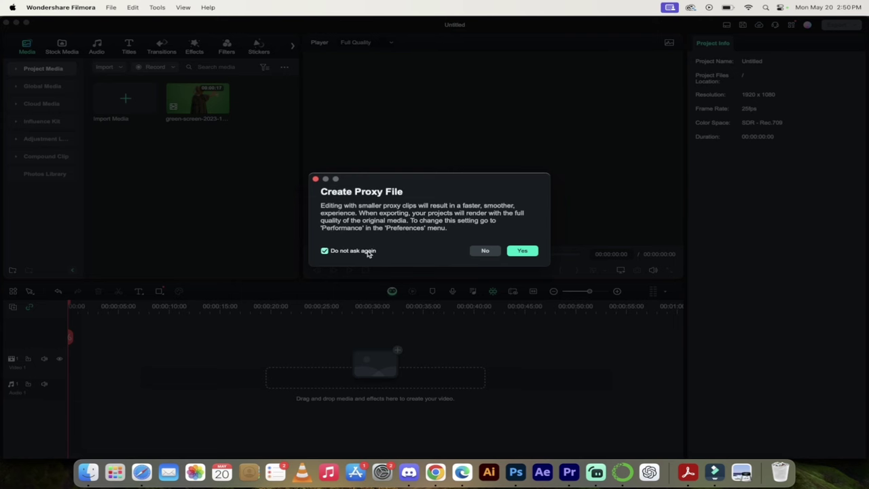
pyautogui.click(486, 251)
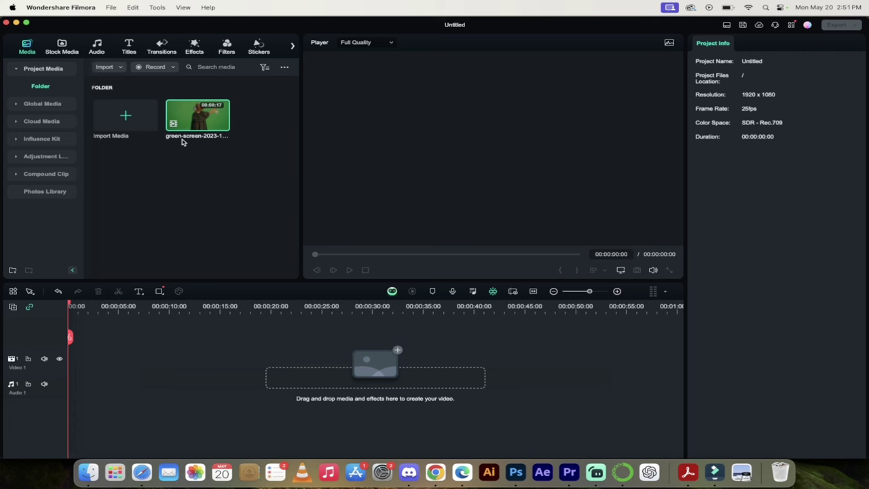
# Browse the Trending clips in the Stock Media library.
pyautogui.click(62, 46)
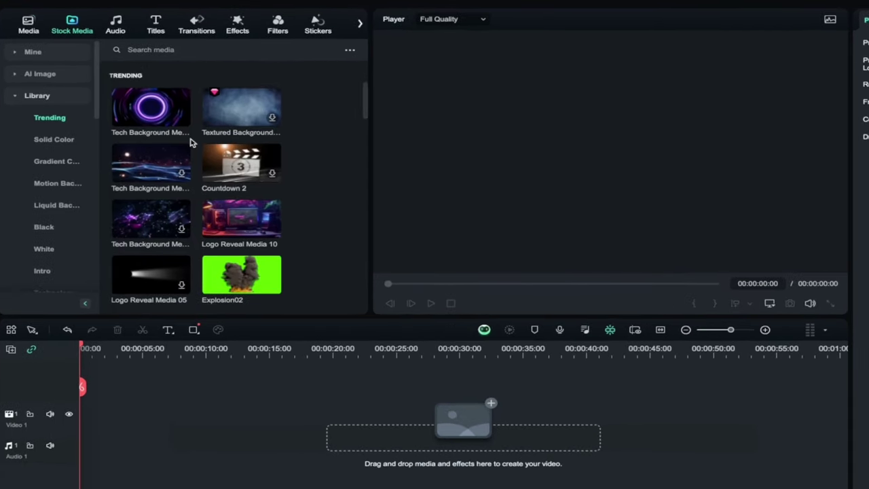
pyautogui.click(199, 50)
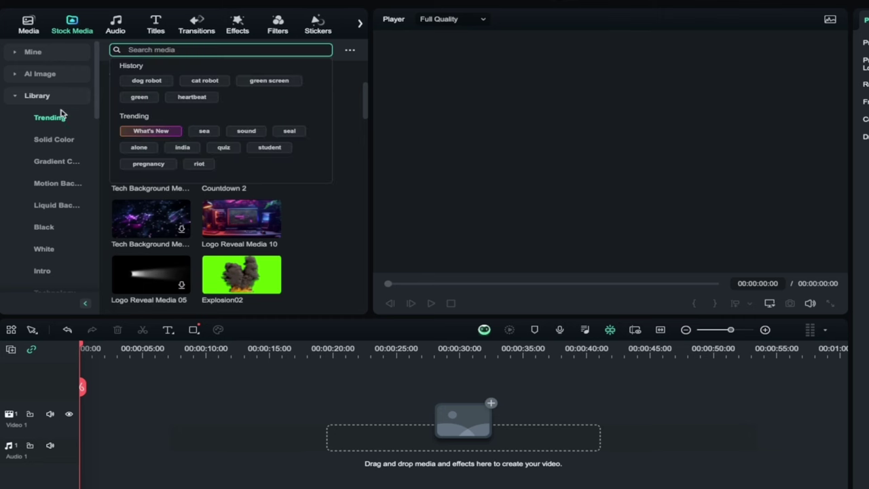
pyautogui.click(59, 119)
pyautogui.scroll(-4, 59, 210)
pyautogui.scroll(-2, 230, 181)
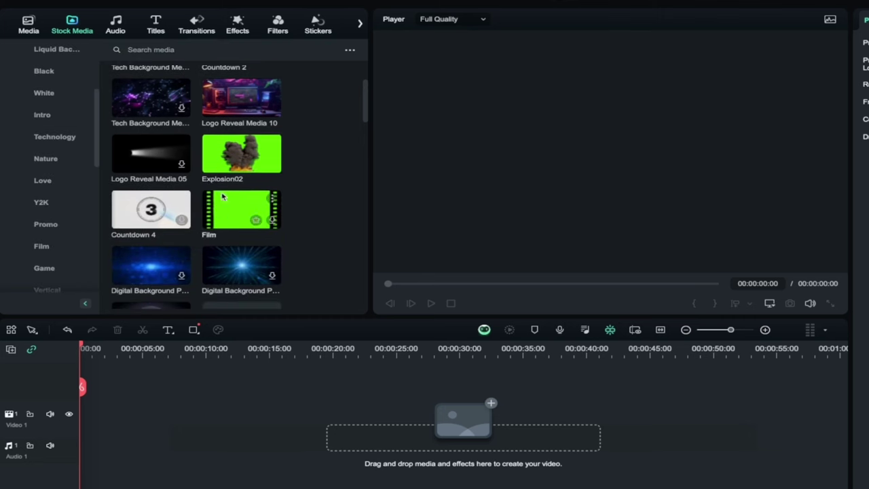
pyautogui.scroll(-4, 244, 173)
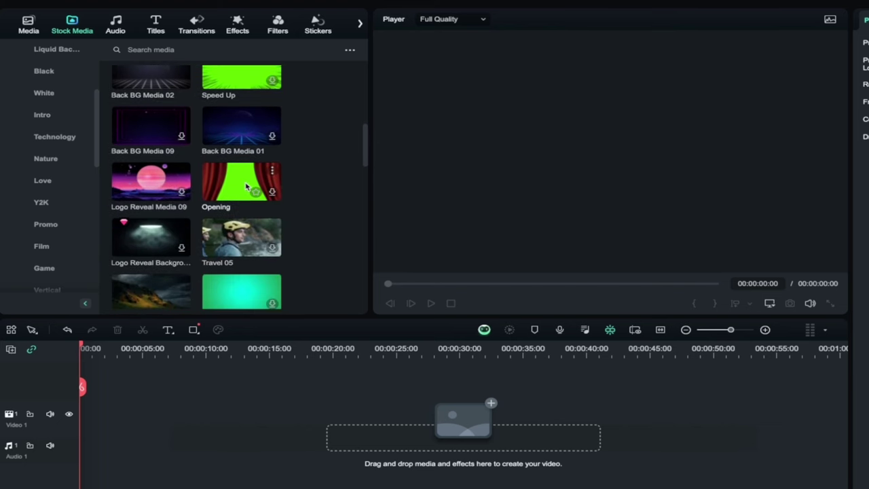
pyautogui.scroll(-2, 247, 185)
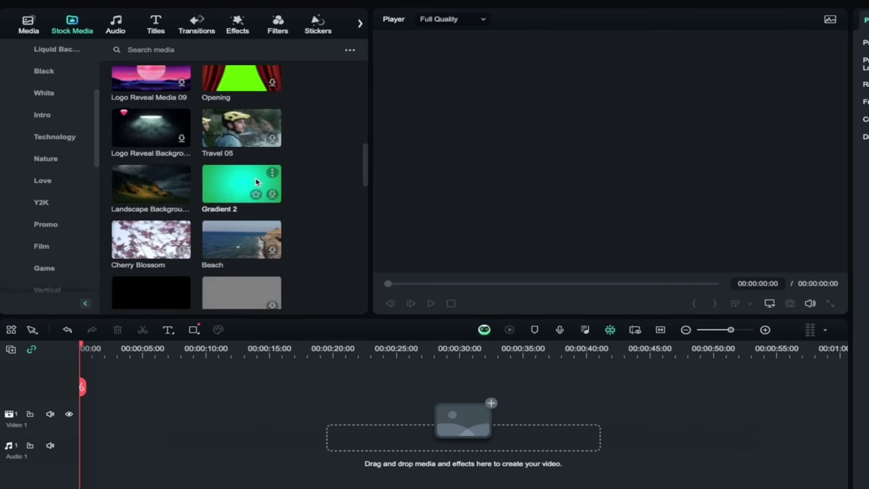
pyautogui.scroll(-4, 257, 182)
pyautogui.scroll(-2, 257, 182)
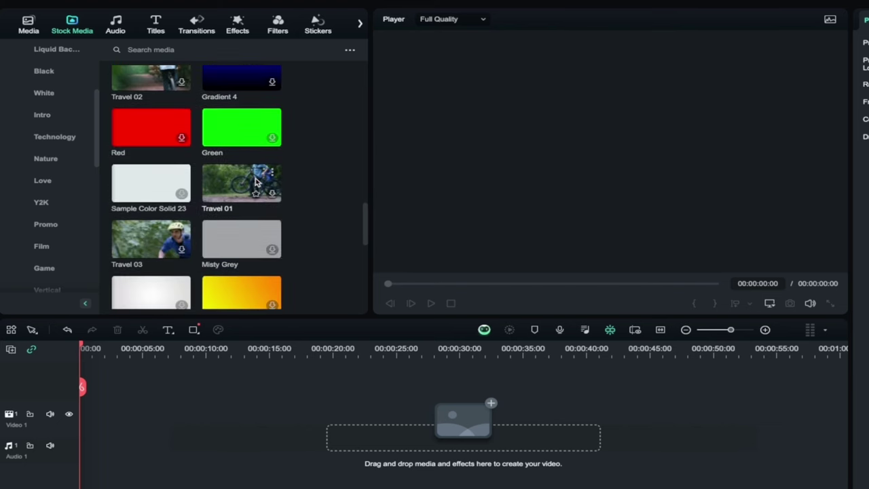
pyautogui.scroll(7, 257, 182)
pyautogui.scroll(3, 256, 182)
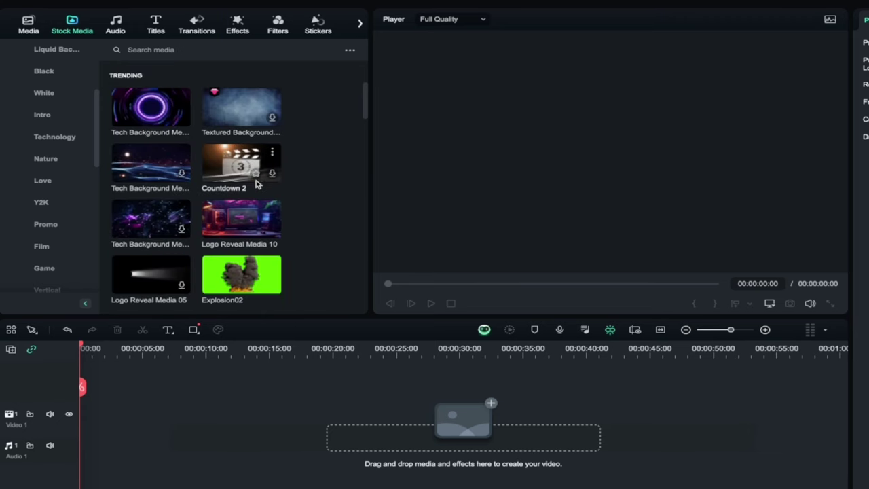
# Search the stock media for 'cat robot'.
pyautogui.click(204, 49)
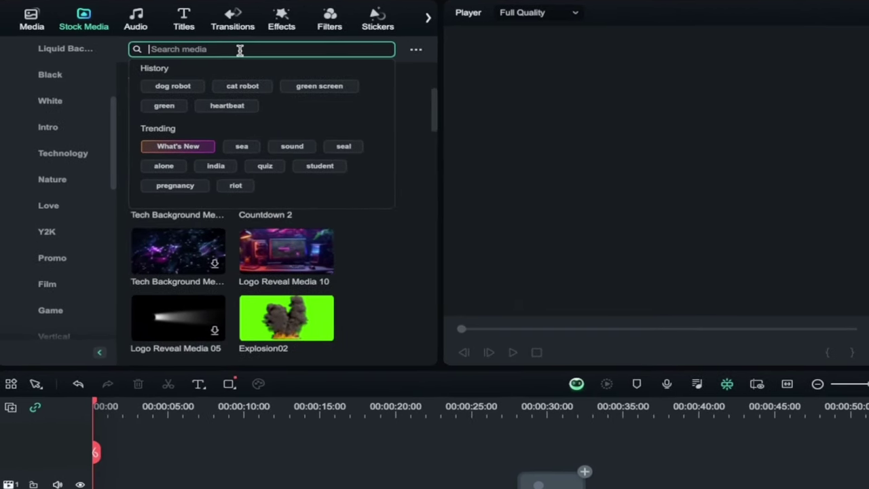
pyautogui.write('cat robot')
pyautogui.press('Return')
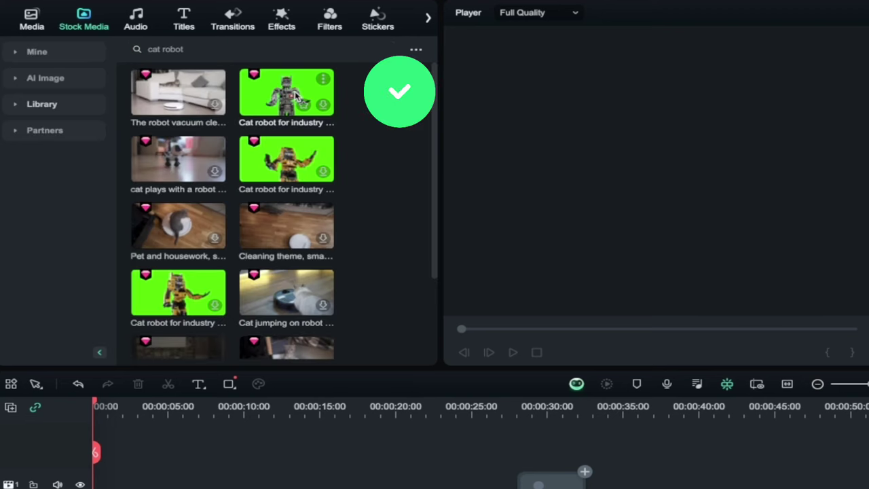
# Place the 'Cat robot for industry' clip on the timeline and enable Chroma Key under AI Tools.
pyautogui.moveTo(289, 90); pyautogui.dragTo(106, 488)
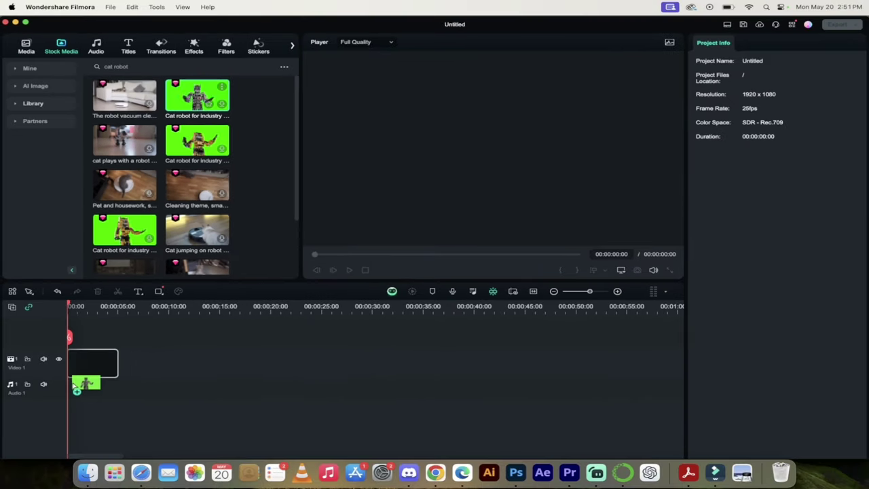
pyautogui.moveTo(76, 385); pyautogui.dragTo(77, 386)
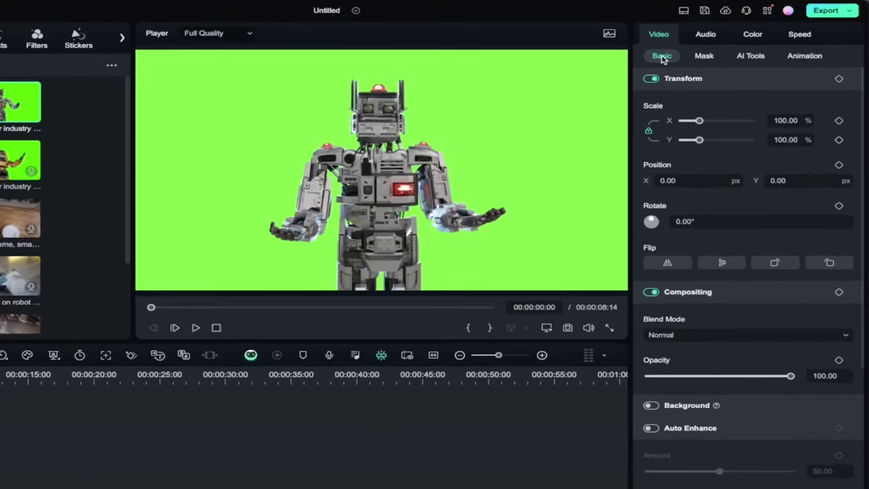
pyautogui.click(752, 56)
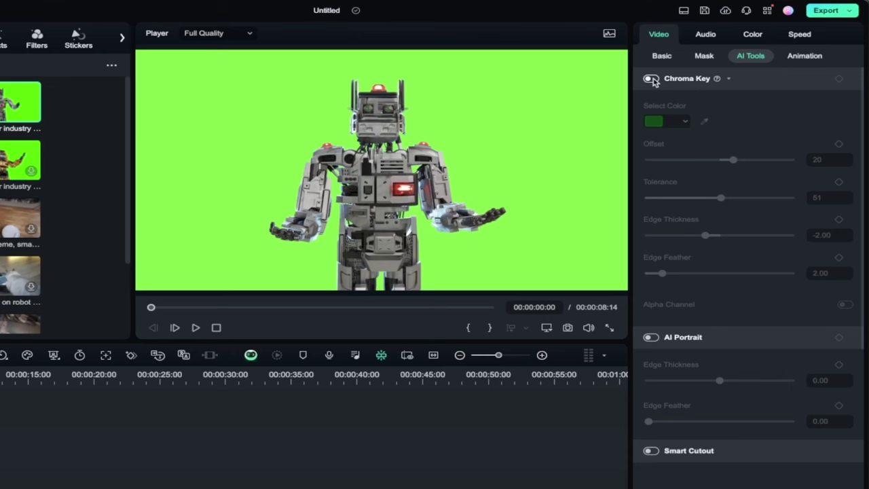
pyautogui.click(650, 79)
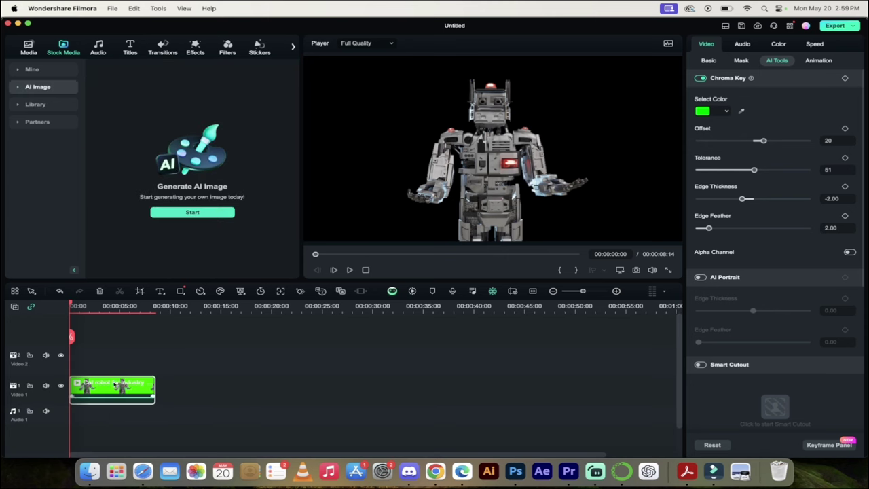
# Move the robot clip onto Video 2 and open the Stock Media AI Image tool.
pyautogui.moveTo(101, 384); pyautogui.dragTo(103, 367)
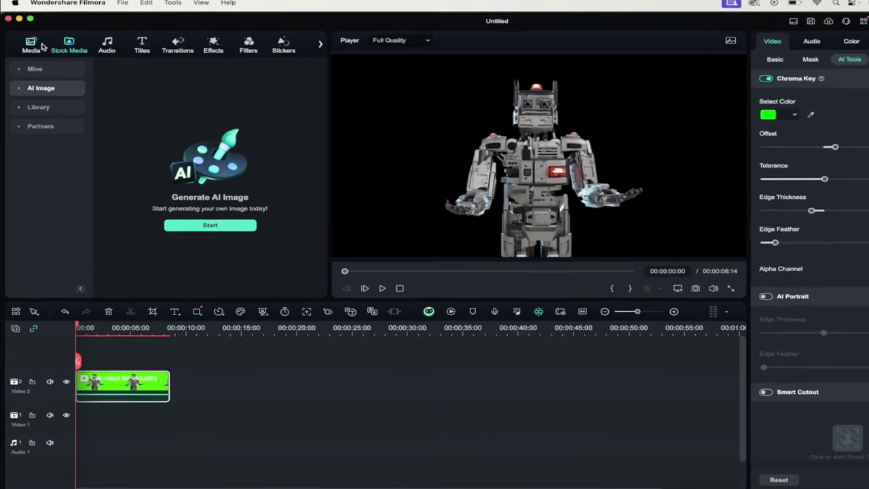
pyautogui.click(27, 47)
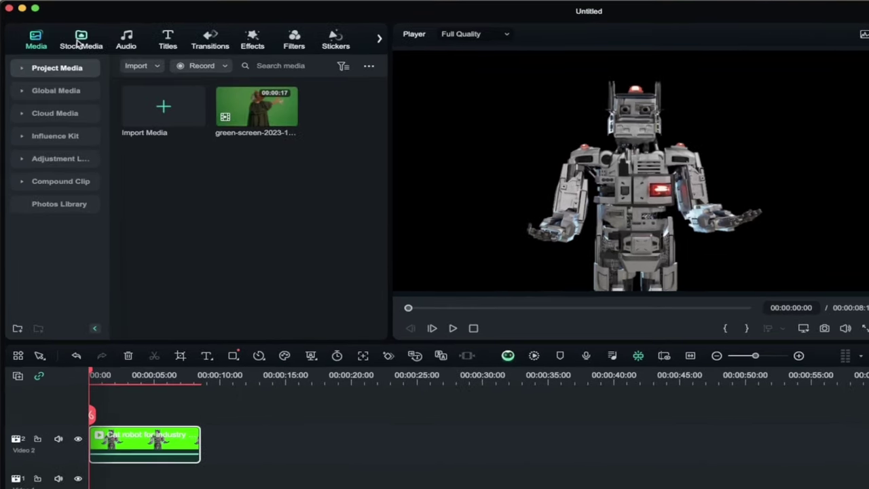
pyautogui.click(80, 40)
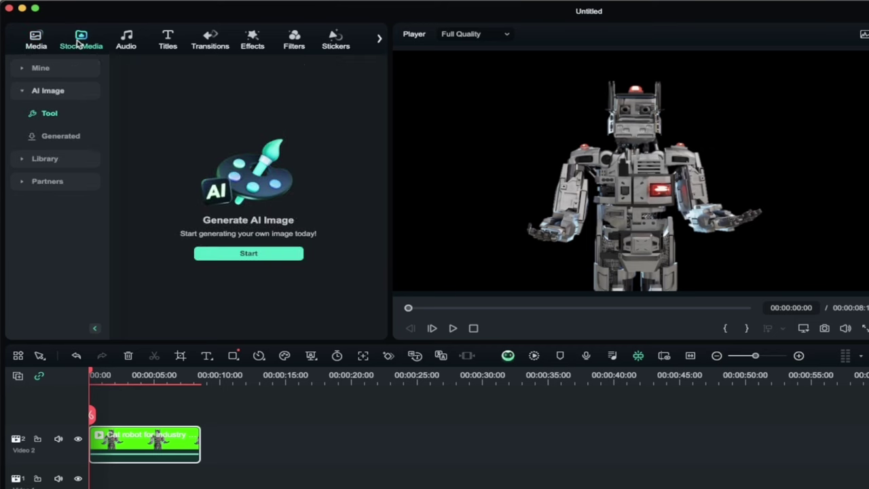
pyautogui.click(46, 90)
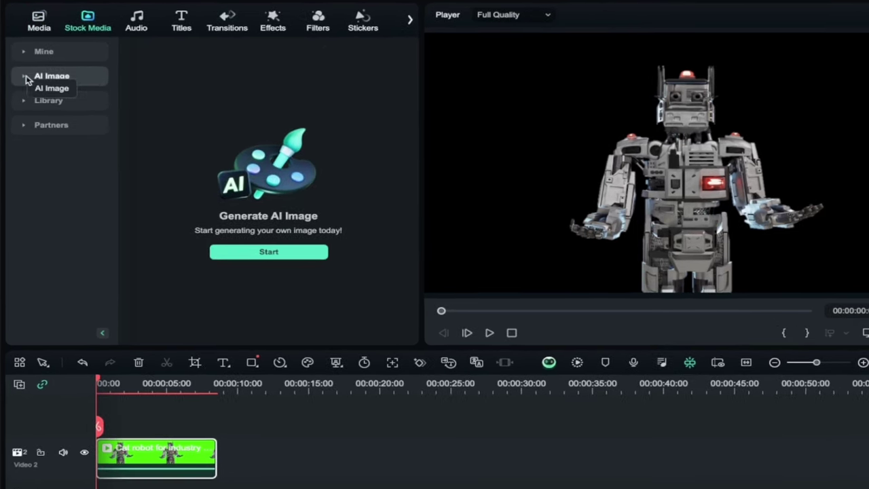
pyautogui.click(25, 79)
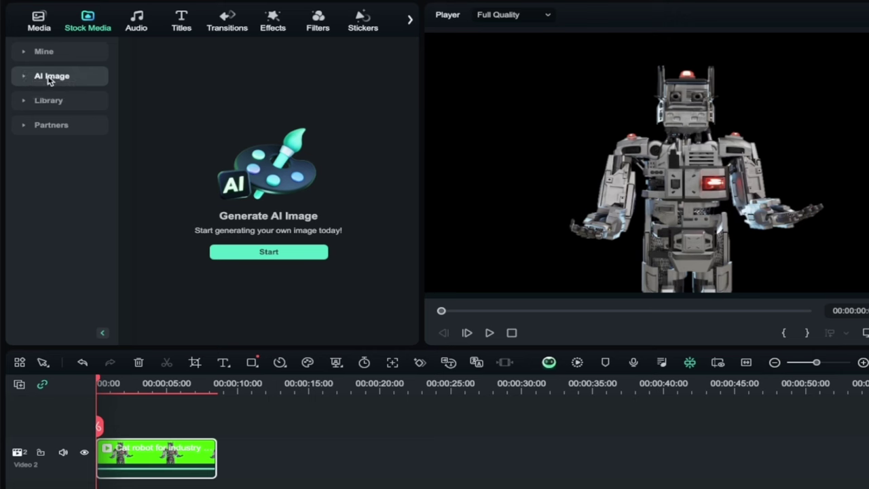
pyautogui.click(49, 80)
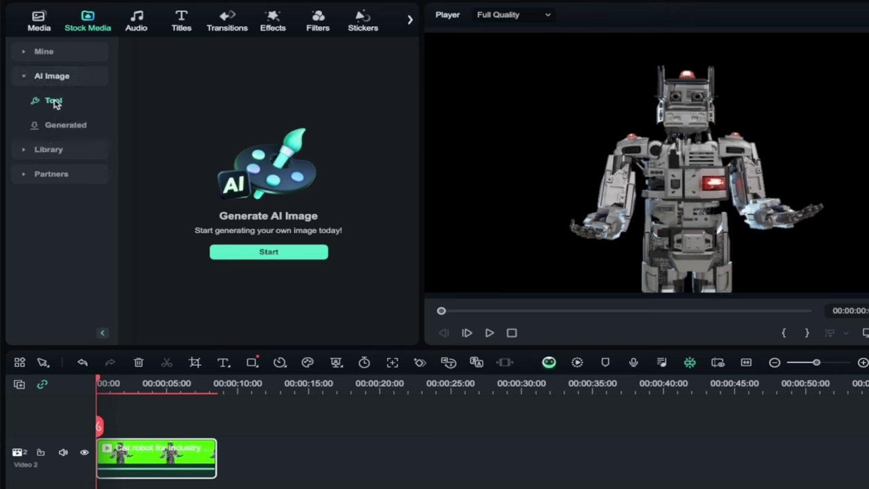
# Enter the prompt 'Cyberpunk dystopia with buildings and people in the background.' at 16:9 with Cyberpunk style.
pyautogui.click(259, 254)
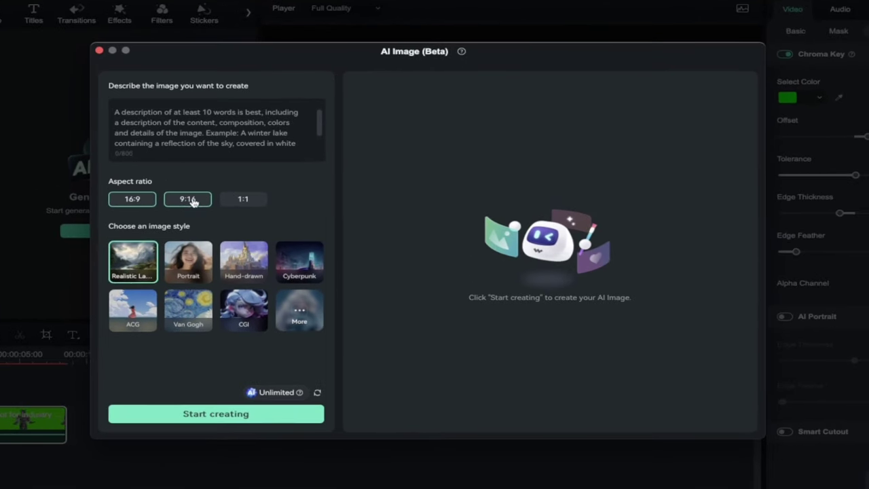
pyautogui.click(177, 123)
pyautogui.write('I')
pyautogui.press('BackSpace')
pyautogui.write('C')
pyautogui.press('BackSpace')
pyautogui.write('Cyberpunk dystopia with buildings and ')
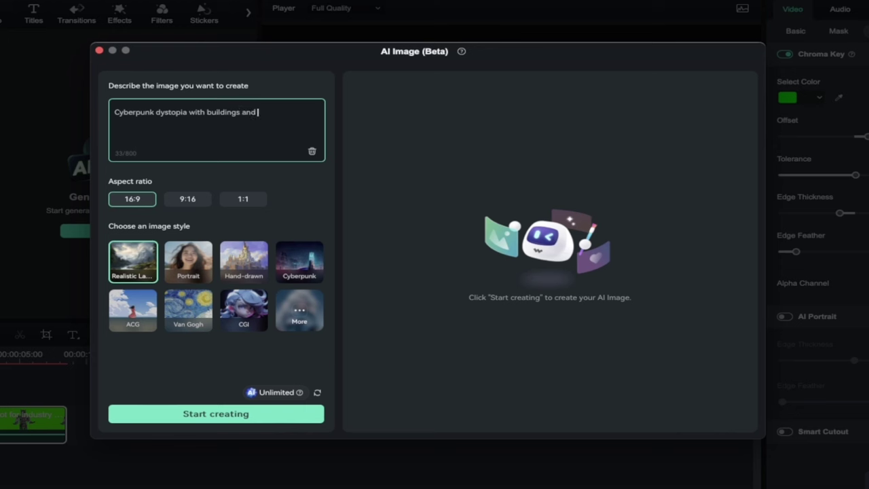
pyautogui.write('people in the background')
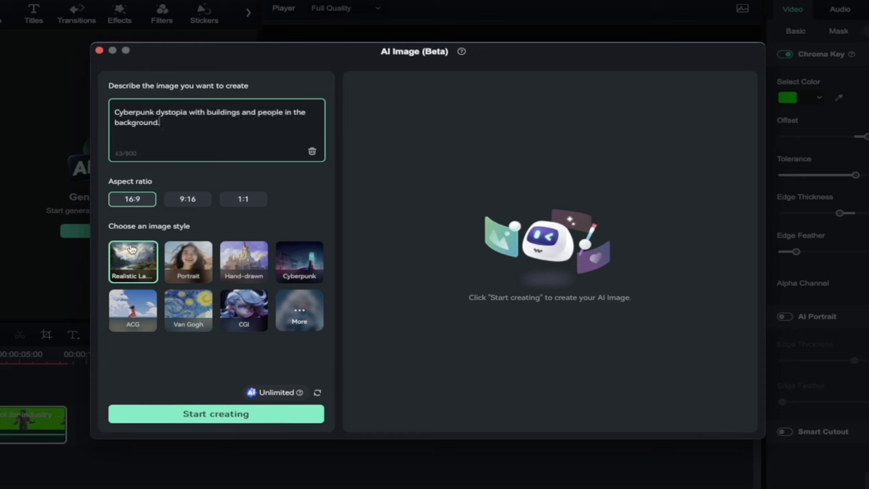
pyautogui.write('.')
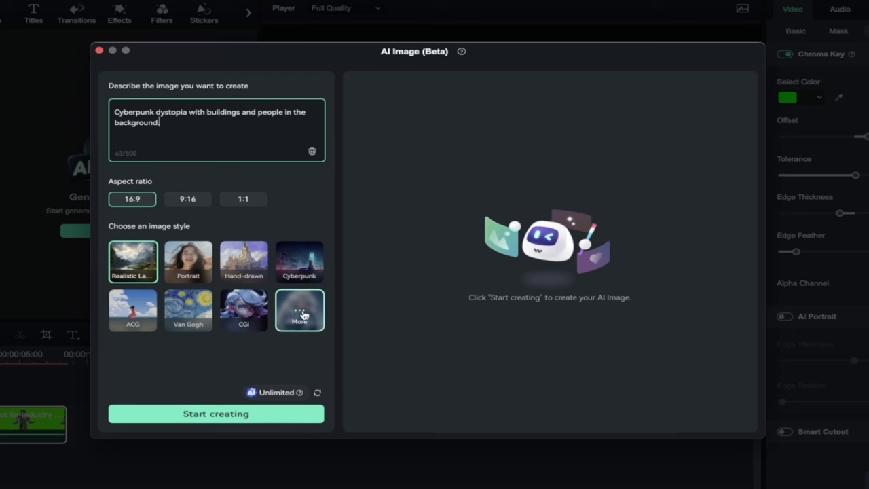
pyautogui.click(303, 314)
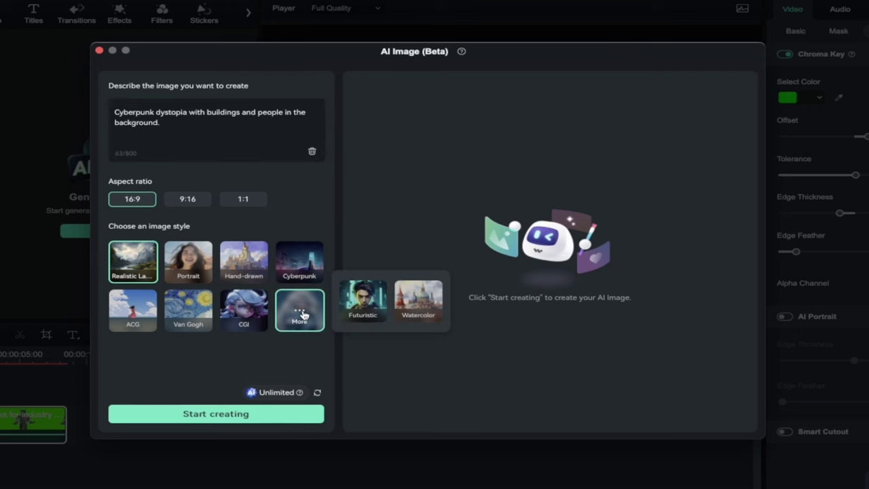
pyautogui.click(298, 261)
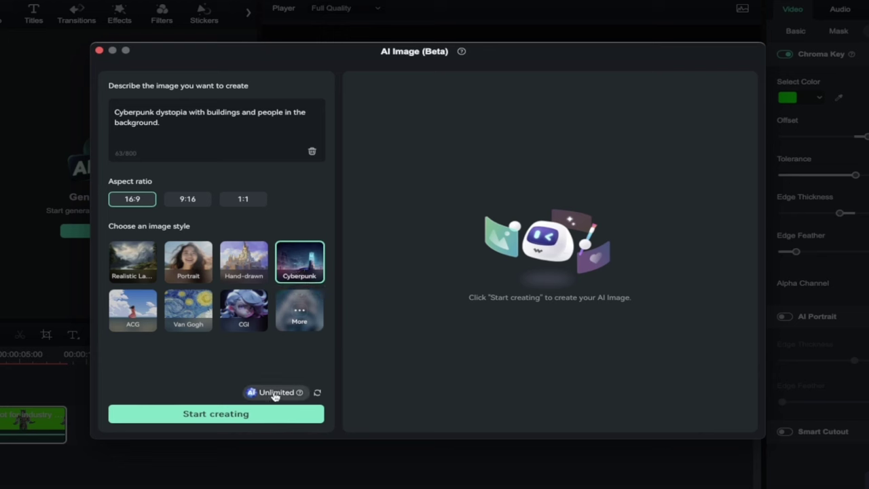
# Generate the cyberpunk images and preview each of the four results.
pyautogui.click(212, 416)
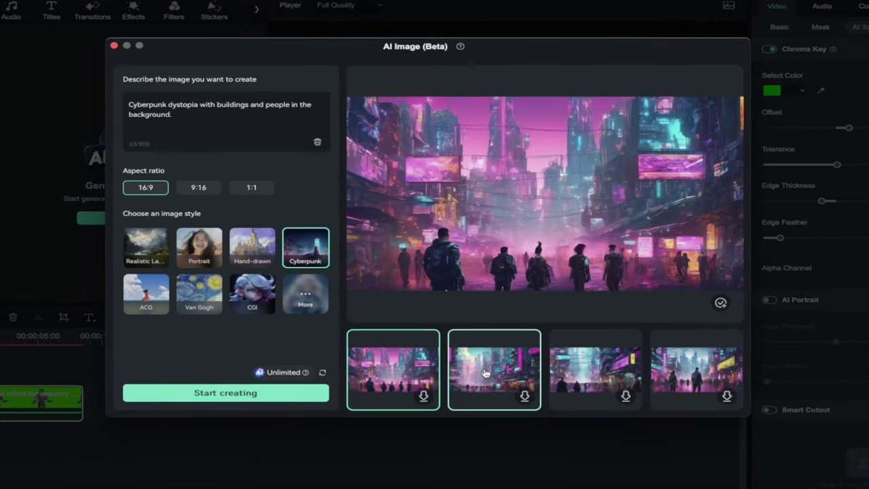
pyautogui.click(484, 335)
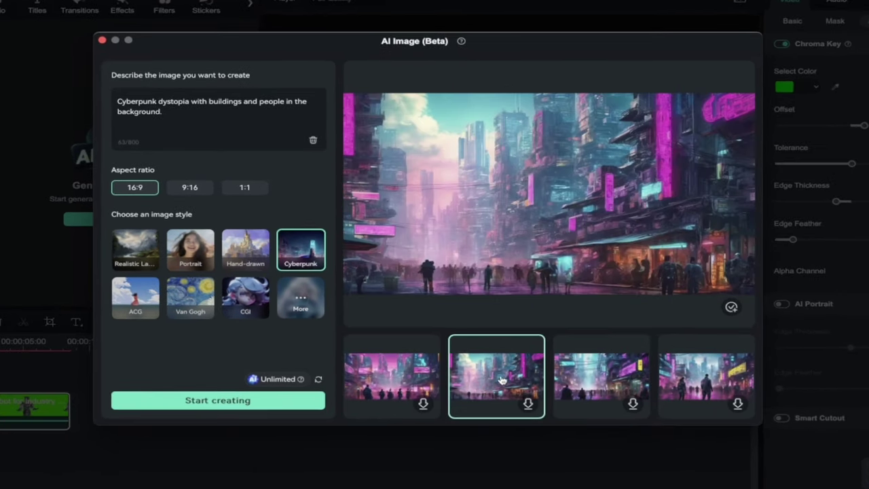
pyautogui.click(580, 382)
pyautogui.click(691, 368)
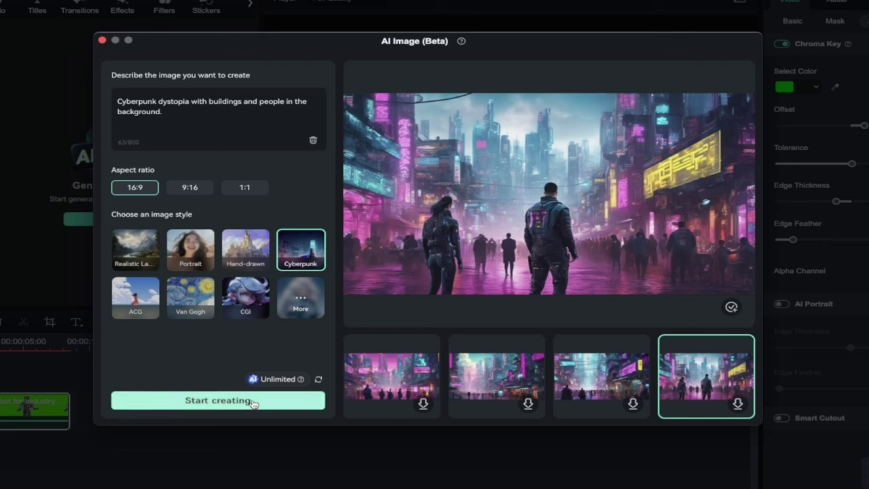
# Download the fourth image and close the AI Image generator.
pyautogui.click(738, 405)
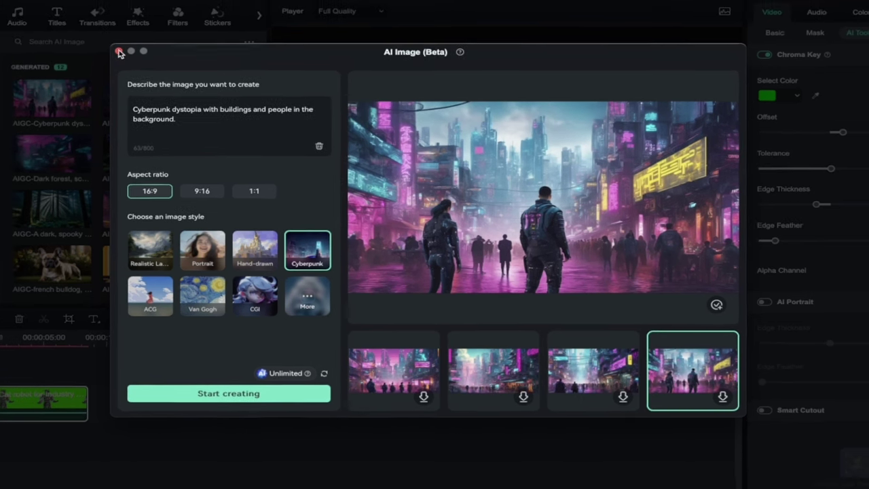
pyautogui.click(151, 73)
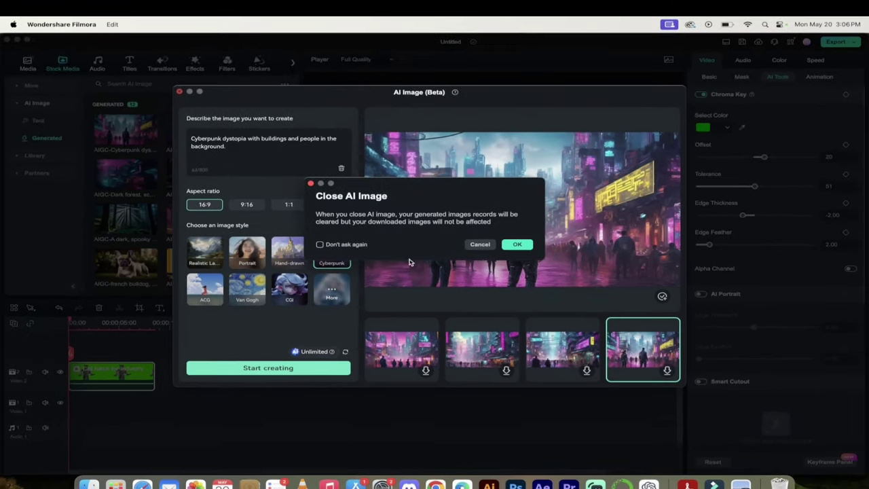
pyautogui.click(515, 245)
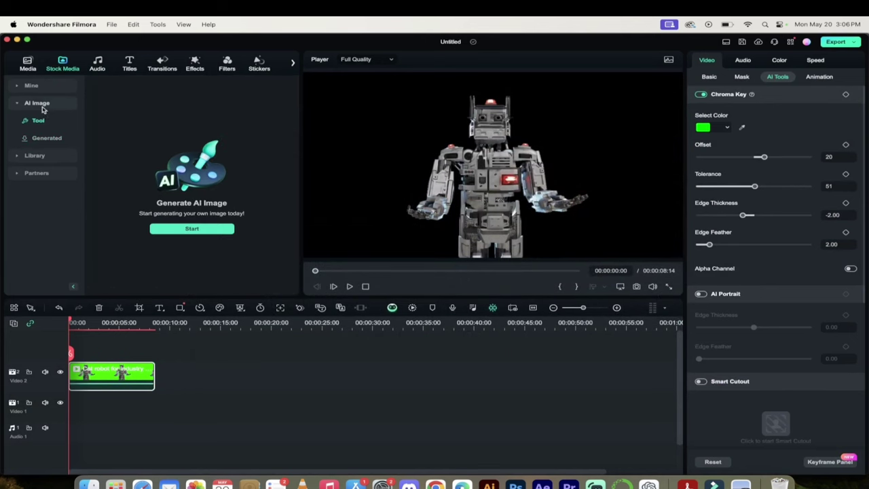
# Place the generated Cyberpunk image at the start of Video 1 and extend it to about 7 seconds.
pyautogui.click(34, 156)
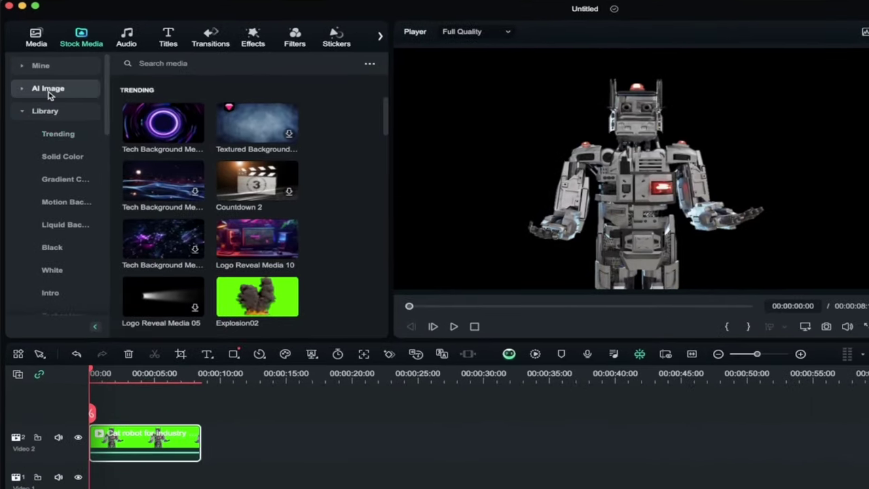
pyautogui.click(21, 93)
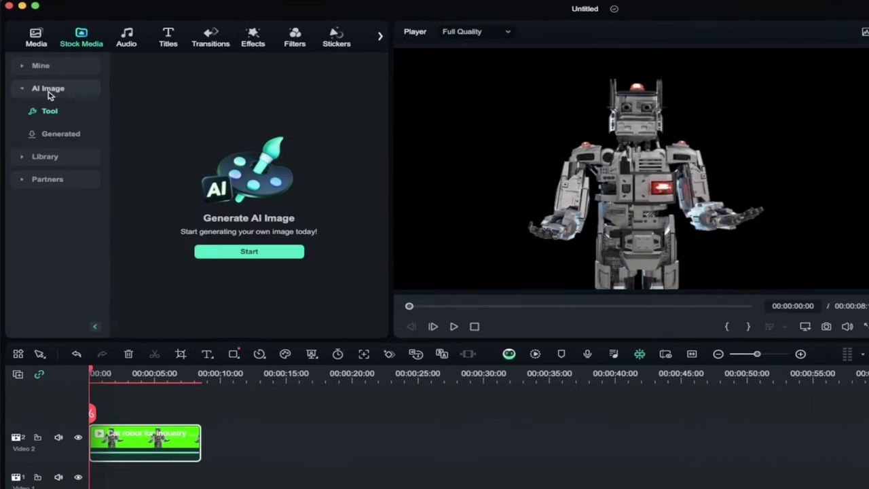
pyautogui.click(55, 132)
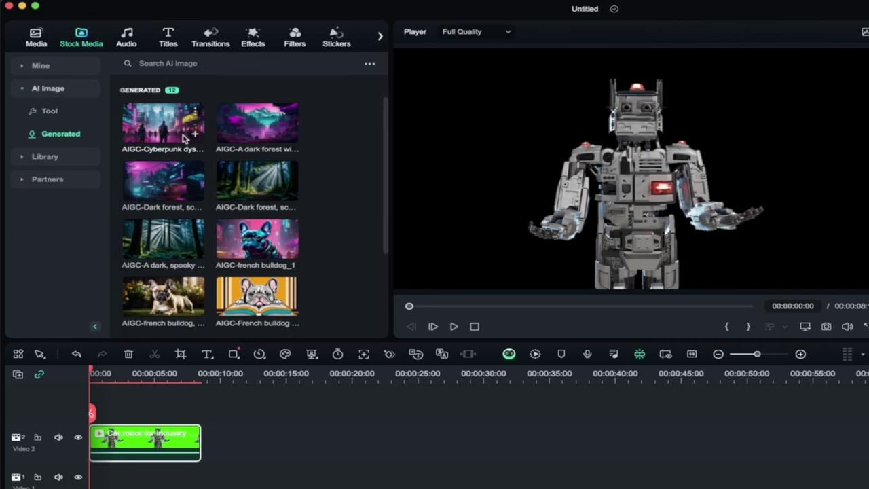
pyautogui.click(153, 125)
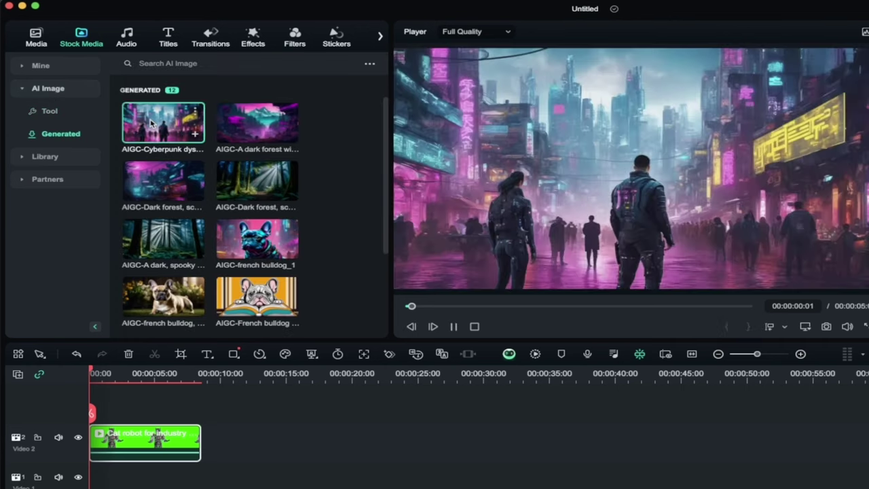
pyautogui.moveTo(175, 119); pyautogui.dragTo(133, 487)
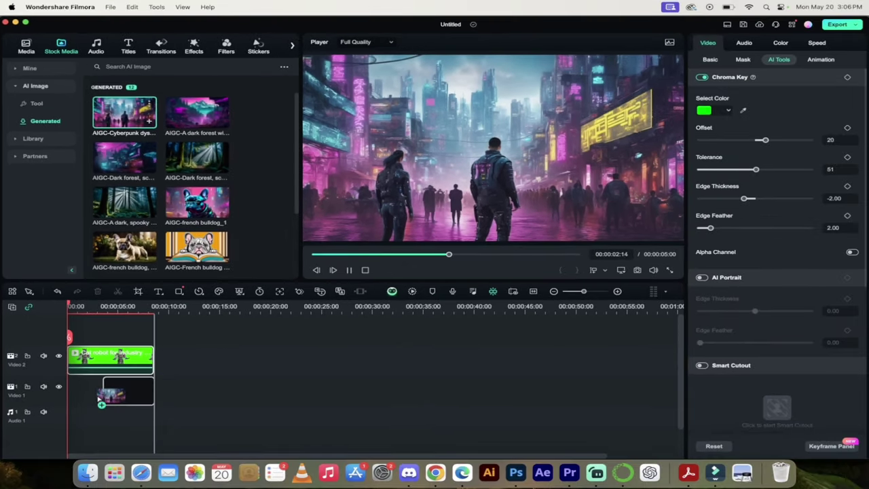
pyautogui.moveTo(102, 404); pyautogui.dragTo(76, 399)
pyautogui.click(70, 397)
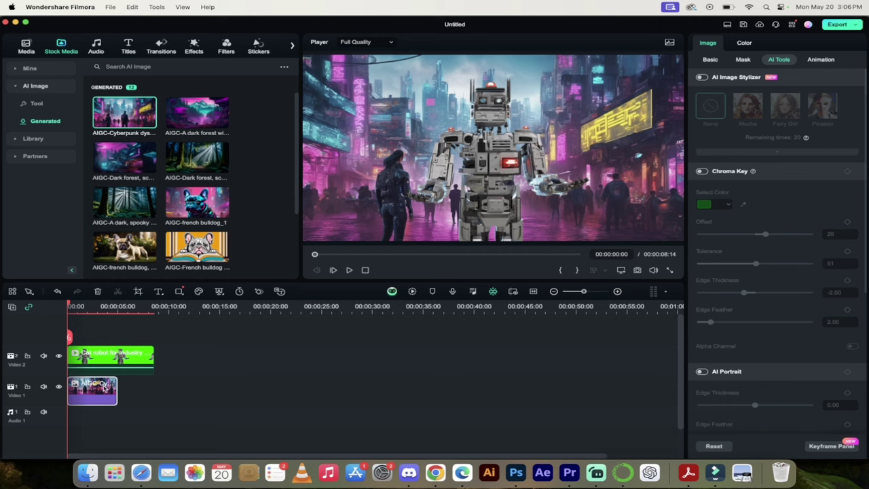
pyautogui.moveTo(115, 384); pyautogui.dragTo(153, 387)
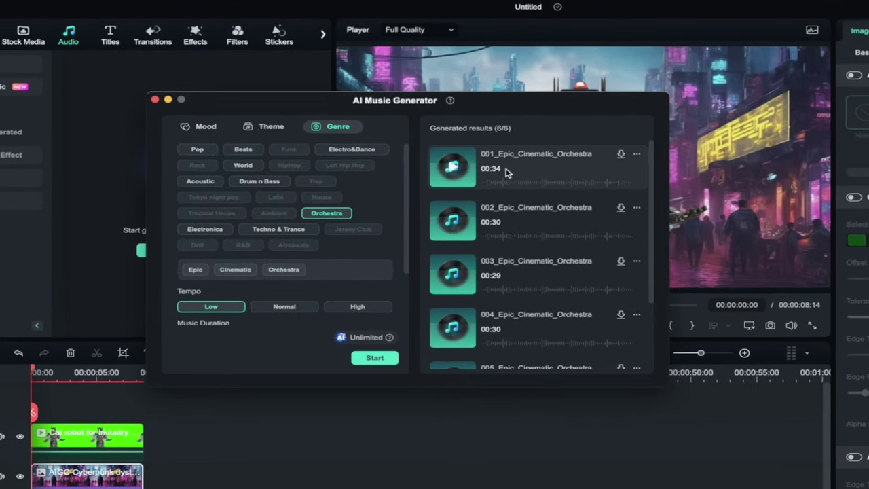
# Audition orchestral tracks 001 and 002, then download track 002.
pyautogui.click(454, 169)
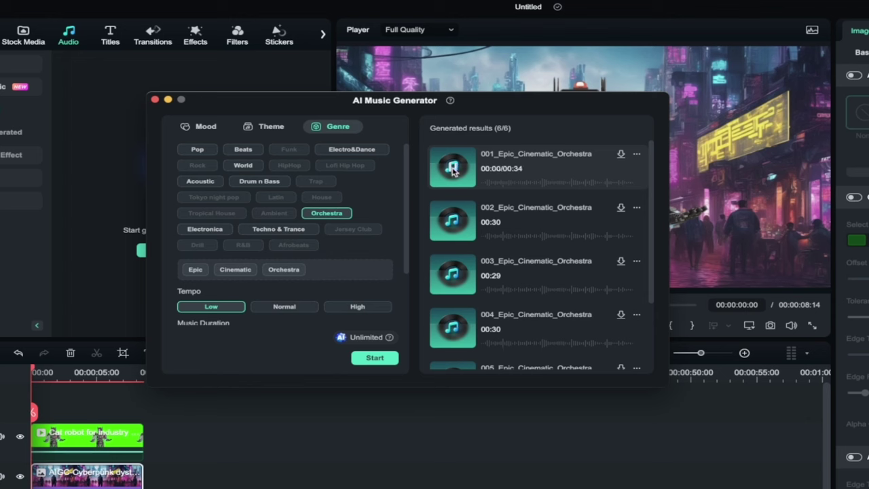
pyautogui.click(453, 222)
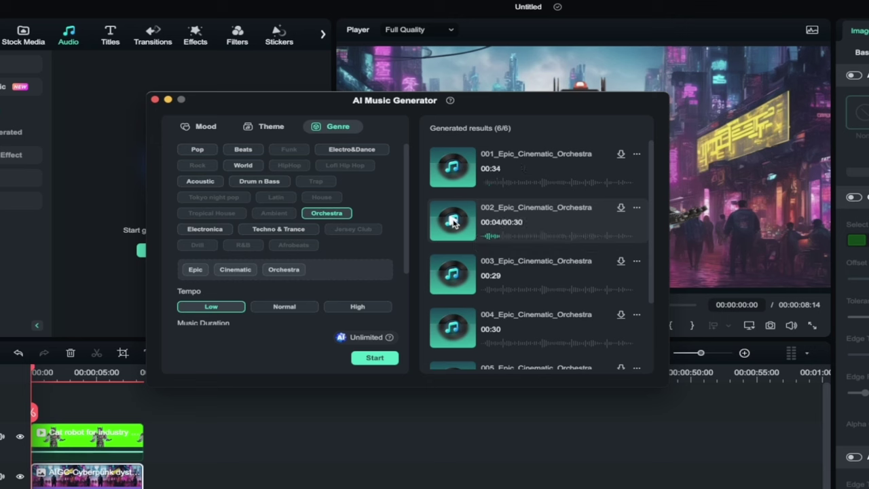
pyautogui.click(620, 209)
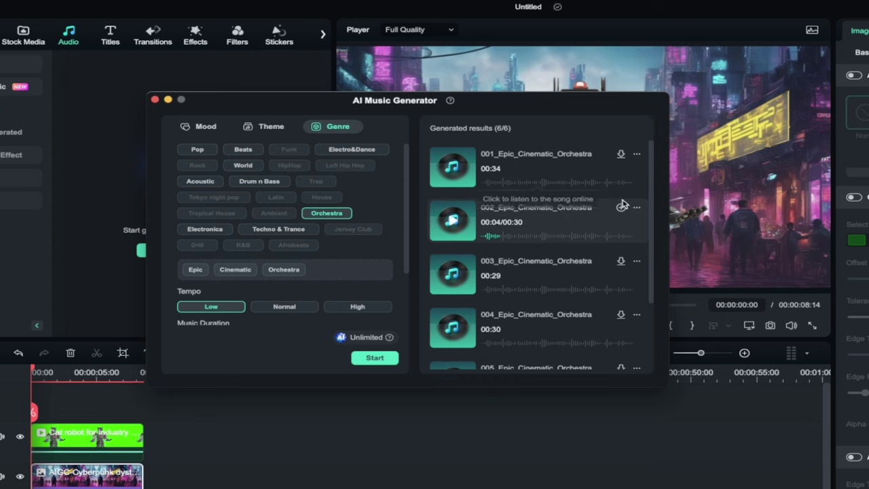
# Close the AI Music Generator, turning off future close confirmations.
pyautogui.click(155, 100)
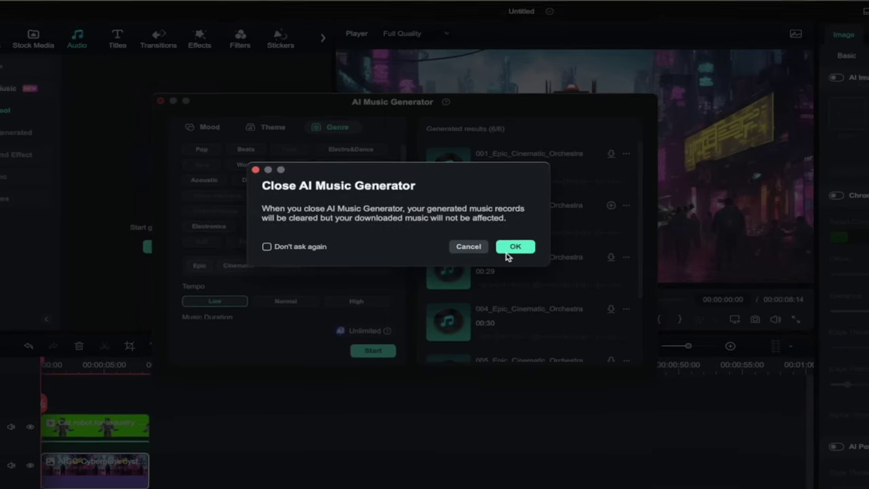
pyautogui.click(315, 245)
pyautogui.click(506, 241)
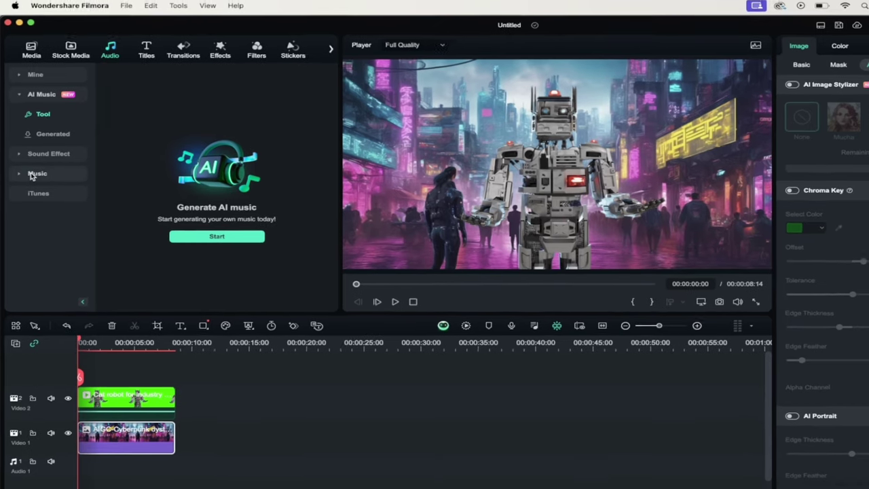
# Preview 002_Epic_Cinematic_Orchestra from AI Music > Generated and drop it on Audio 1 at 00:00.
pyautogui.click(32, 175)
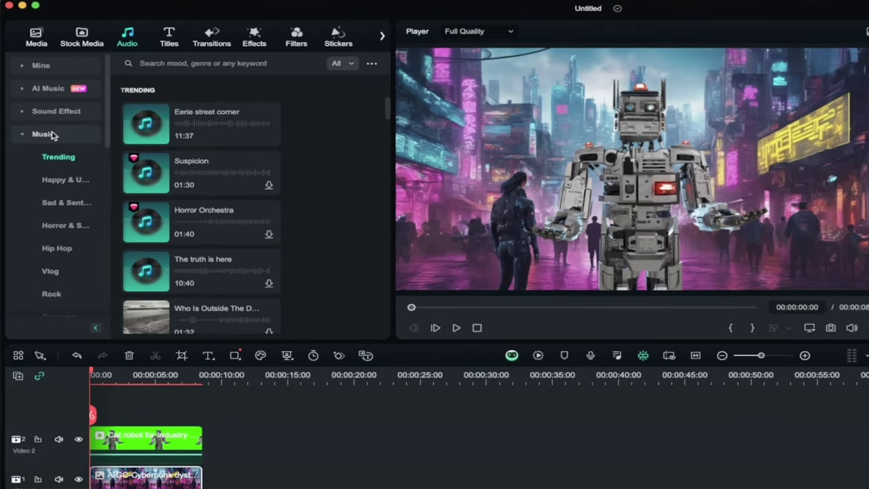
pyautogui.click(52, 135)
pyautogui.click(53, 136)
pyautogui.click(57, 91)
pyautogui.click(59, 134)
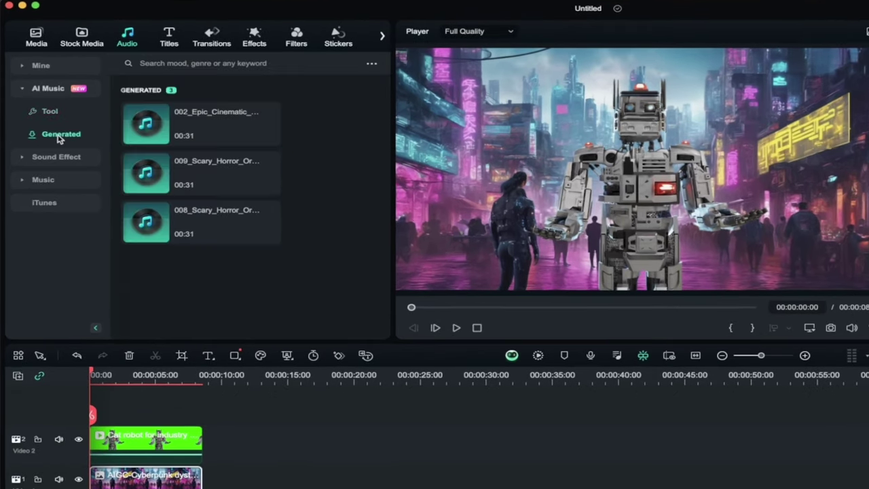
pyautogui.moveTo(155, 129)
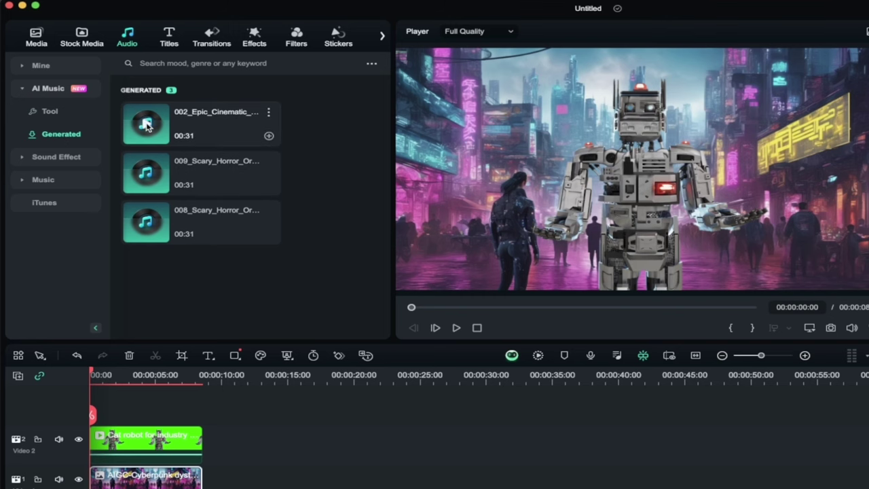
pyautogui.click(147, 125)
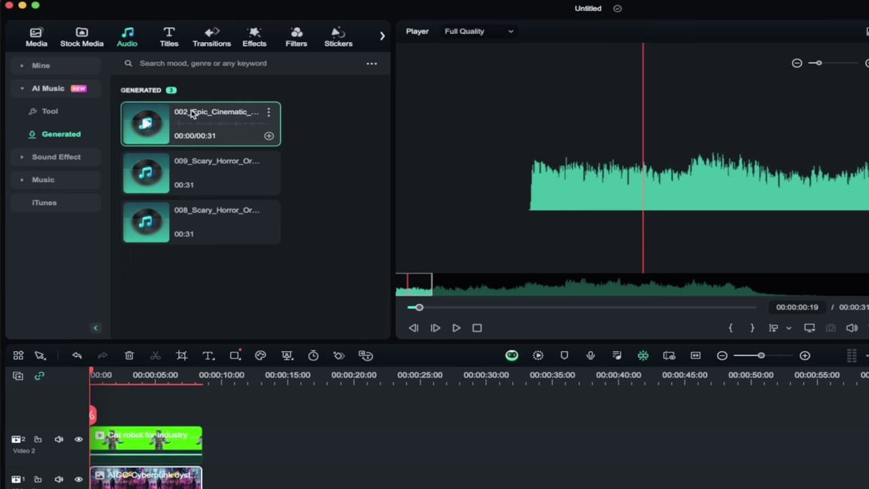
pyautogui.moveTo(192, 114); pyautogui.dragTo(116, 488)
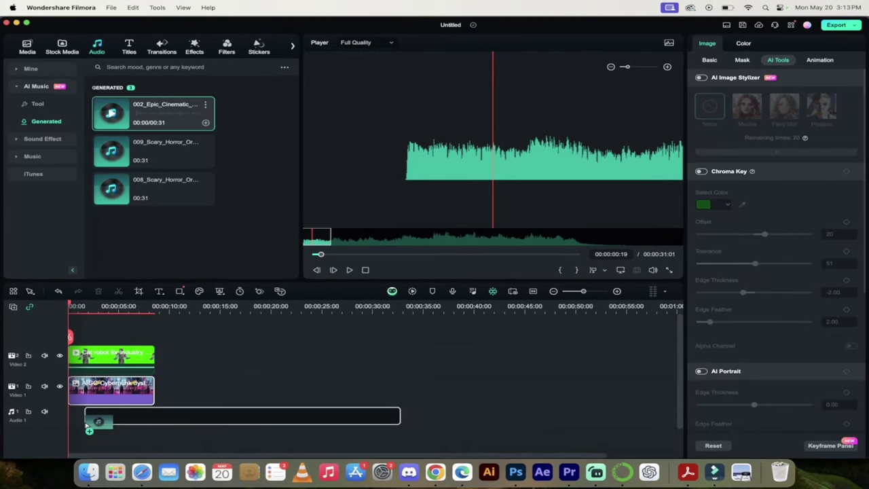
pyautogui.moveTo(86, 422); pyautogui.dragTo(74, 421)
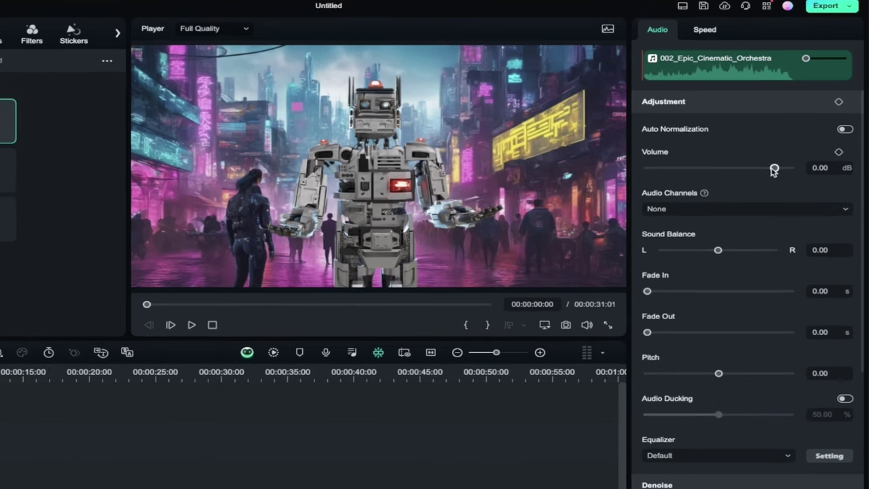
# Lower the orchestral track to -15 dB, trim it to end with the video clips, and preview.
pyautogui.moveTo(774, 169); pyautogui.dragTo(756, 171)
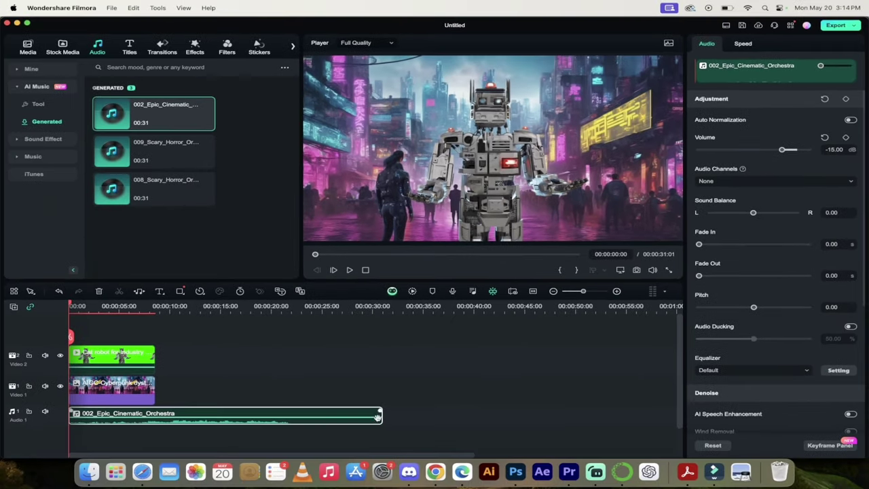
pyautogui.moveTo(378, 415); pyautogui.dragTo(155, 415)
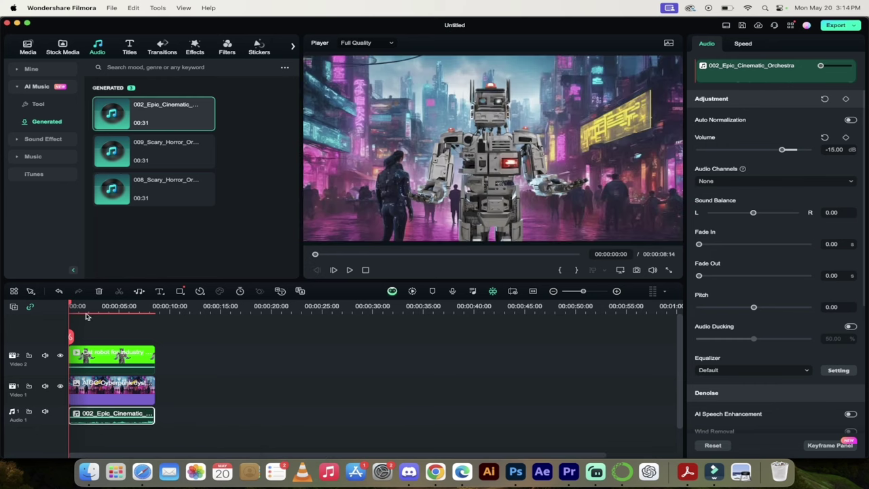
pyautogui.press('space')
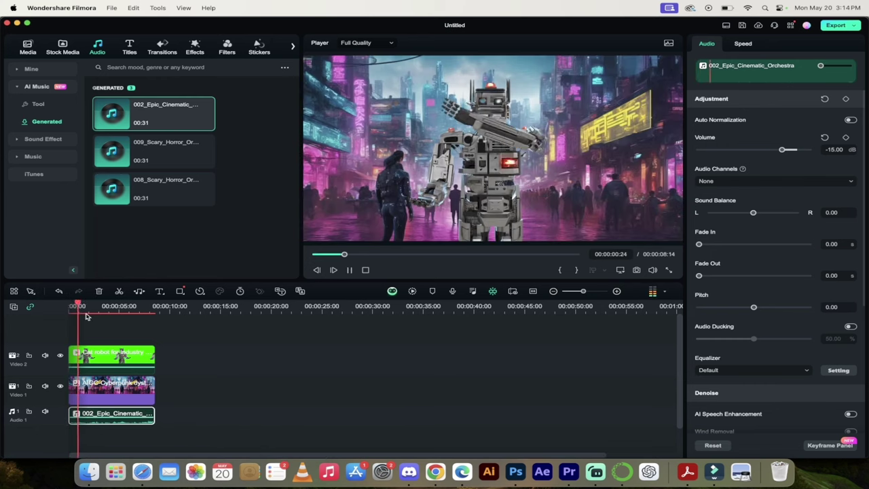
pyautogui.press('space')
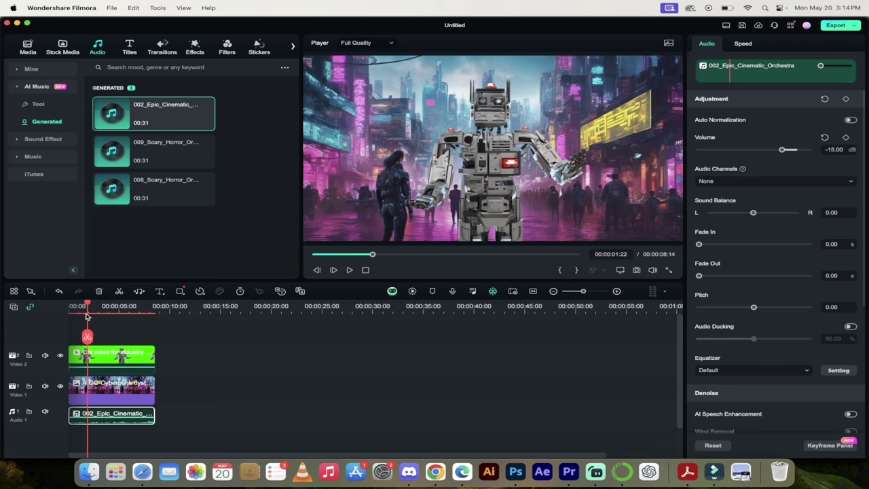
# Scale the Video 2 robot proportionally to 56.60% and place it at X 445.03, Y -234.36.
pyautogui.click(108, 357)
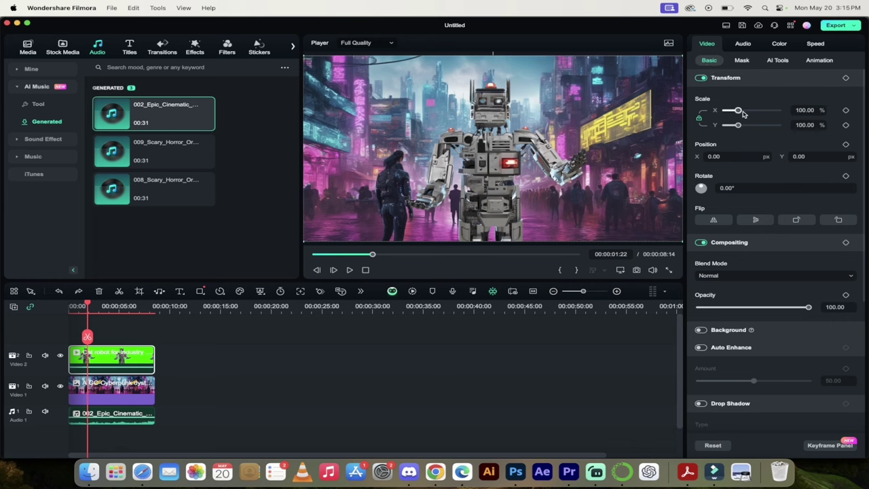
pyautogui.click(699, 120)
pyautogui.moveTo(738, 111); pyautogui.dragTo(733, 111)
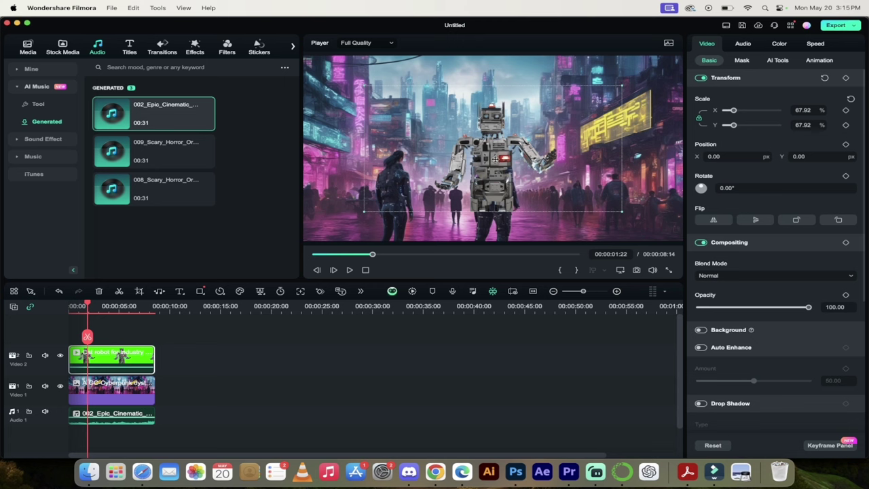
pyautogui.moveTo(496, 158); pyautogui.dragTo(572, 189)
pyautogui.moveTo(733, 111); pyautogui.dragTo(730, 111)
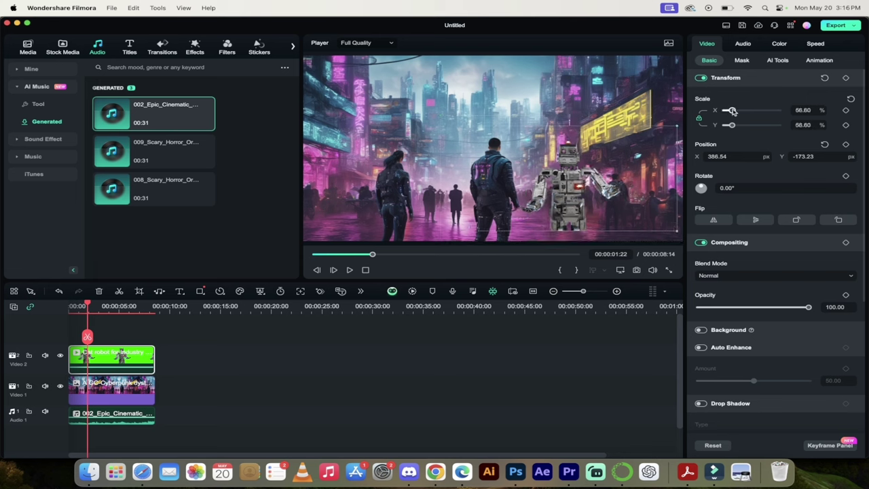
pyautogui.moveTo(598, 144); pyautogui.dragTo(609, 162)
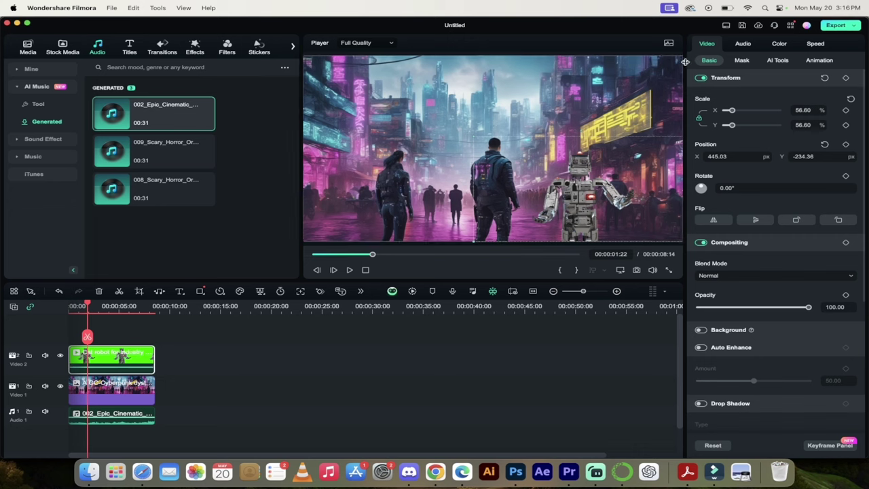
# In the robot's Color > Basic settings, set Temperature -45, Tint 68, Vibrance 25, Saturation 16.
pyautogui.click(779, 44)
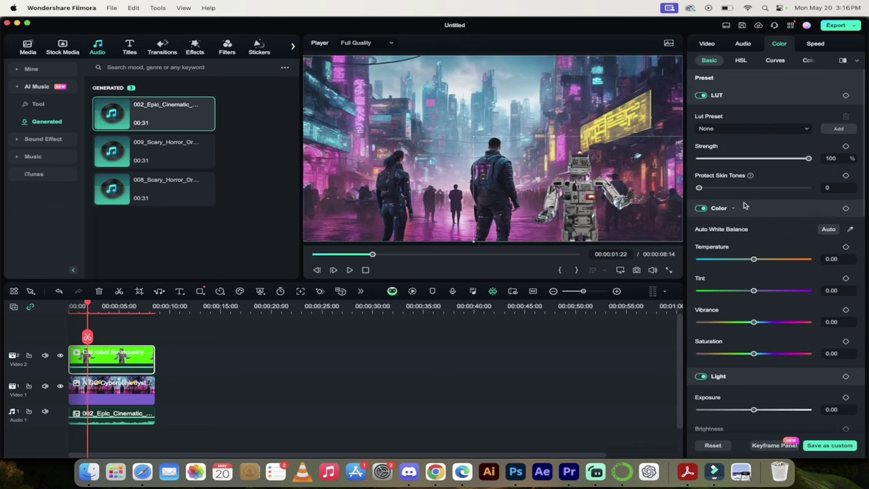
pyautogui.scroll(-1, 745, 212)
pyautogui.click(701, 173)
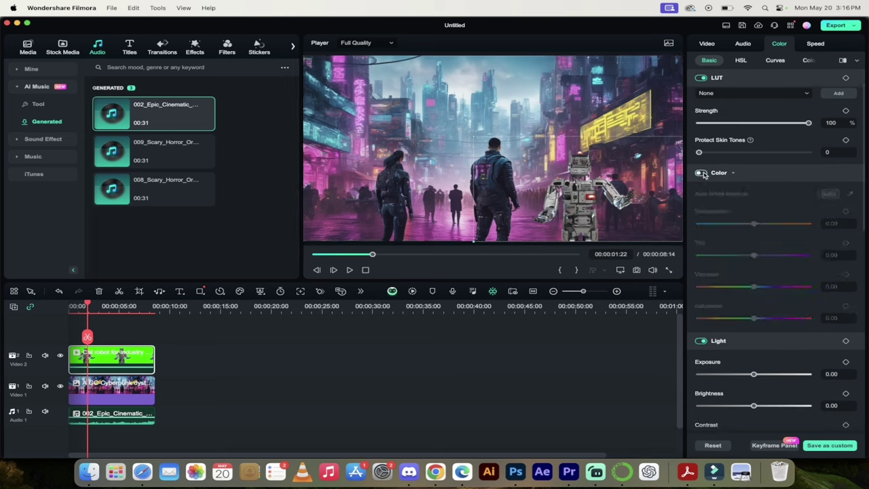
pyautogui.click(701, 173)
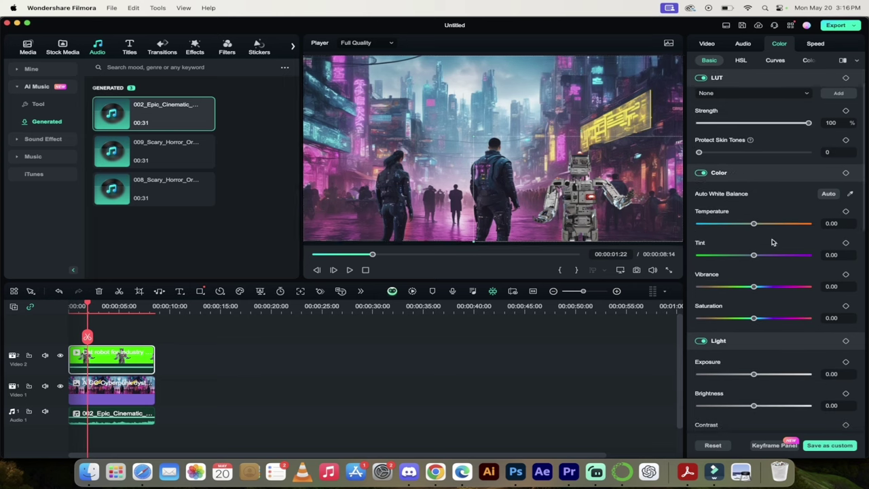
pyautogui.scroll(-1, 772, 242)
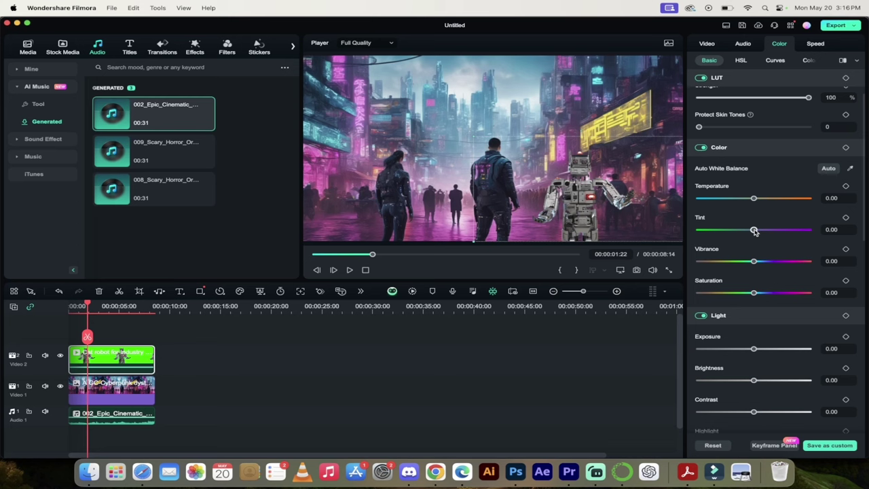
pyautogui.moveTo(754, 230); pyautogui.dragTo(791, 230)
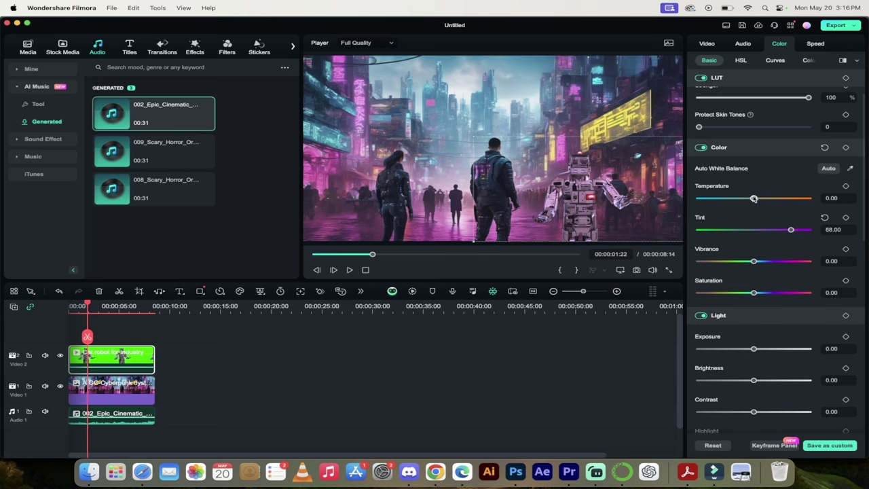
pyautogui.moveTo(753, 198); pyautogui.dragTo(729, 201)
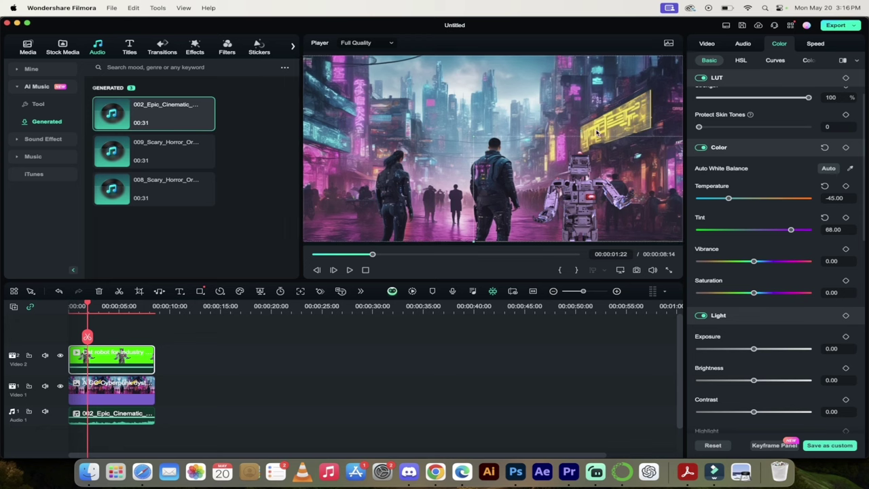
pyautogui.scroll(-1, 740, 248)
pyautogui.moveTo(755, 243); pyautogui.dragTo(767, 242)
pyautogui.moveTo(754, 270)
pyautogui.mouseDown()
pyautogui.moveTo(766, 271)
pyautogui.moveTo(737, 283)
pyautogui.moveTo(775, 284)
pyautogui.moveTo(752, 287)
pyautogui.mouseUp()
# Adjust the robot's Light sliders: Exposure -4, Brightness 13, Contrast 32, Shadow -8, White 23.
pyautogui.scroll(-2, 758, 299)
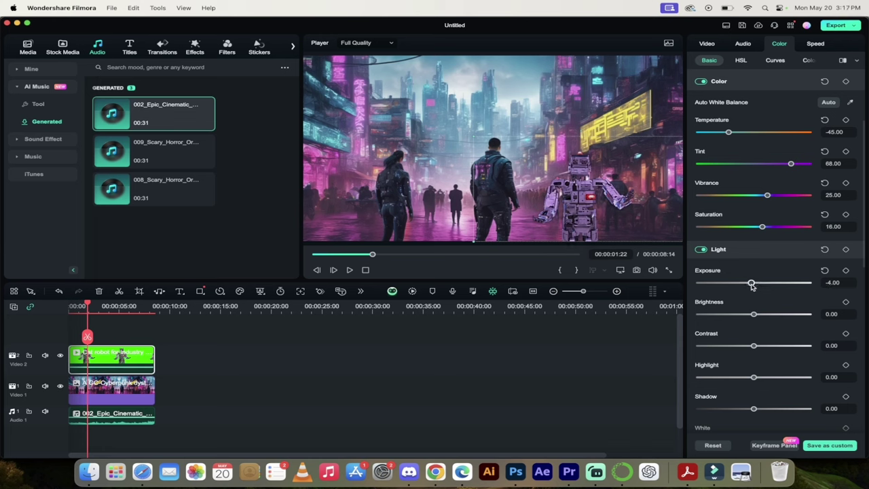
pyautogui.scroll(-1, 757, 298)
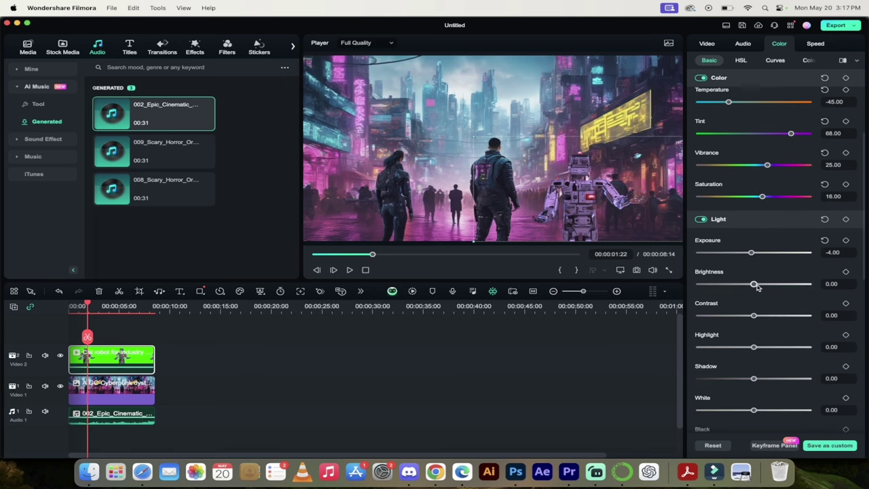
pyautogui.moveTo(754, 285); pyautogui.dragTo(772, 310)
pyautogui.scroll(-1, 720, 319)
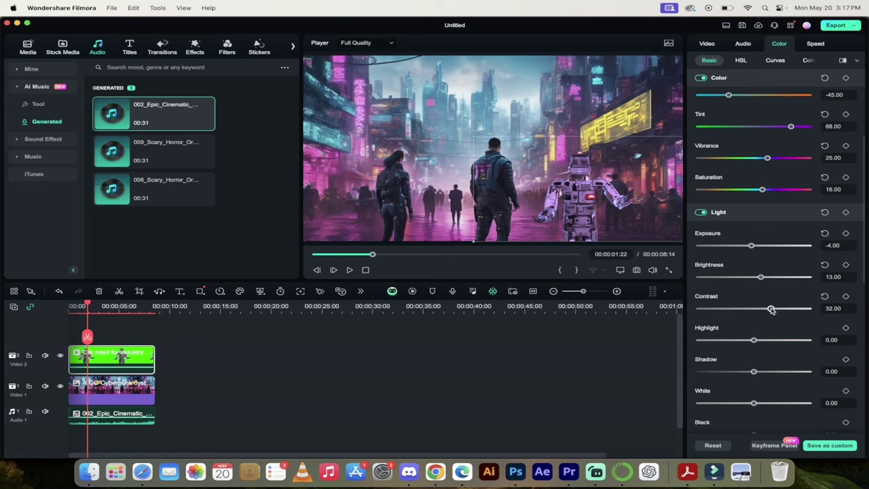
pyautogui.moveTo(585, 196)
pyautogui.mouseDown()
pyautogui.moveTo(454, 197)
pyautogui.moveTo(582, 196)
pyautogui.mouseUp()
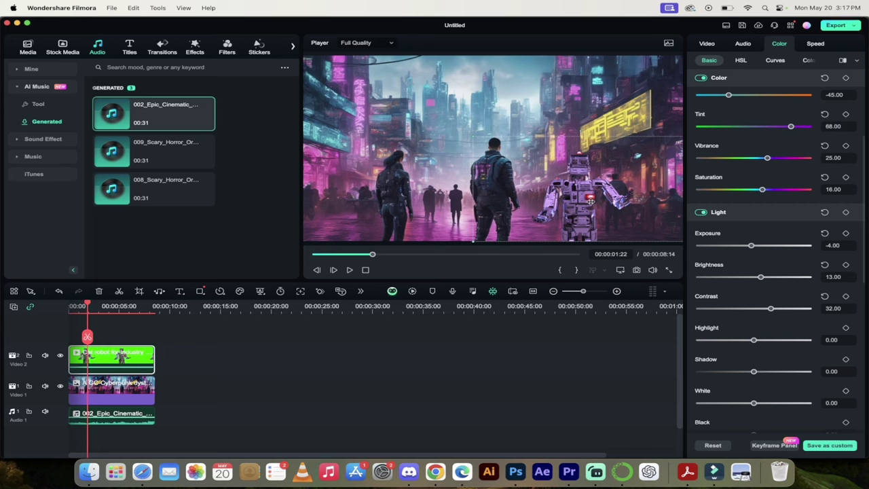
pyautogui.scroll(-2, 746, 339)
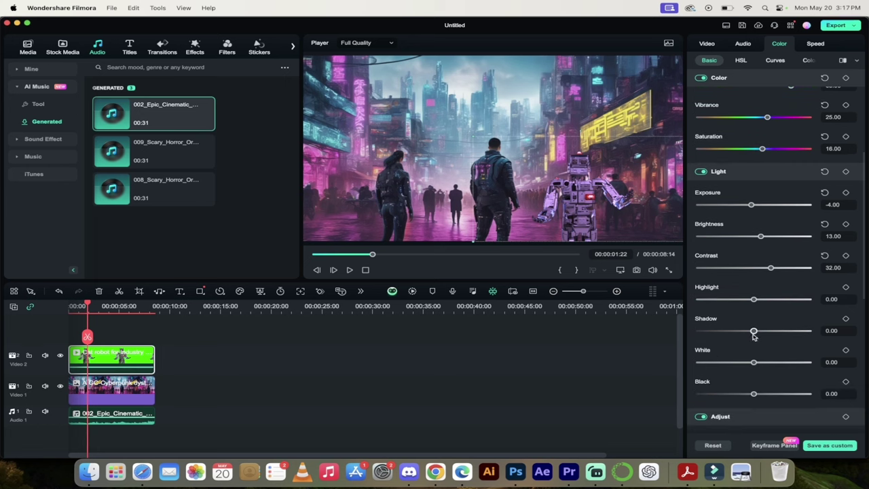
pyautogui.moveTo(752, 336)
pyautogui.mouseDown()
pyautogui.moveTo(773, 336)
pyautogui.moveTo(748, 332)
pyautogui.mouseUp()
pyautogui.moveTo(753, 361); pyautogui.dragTo(766, 363)
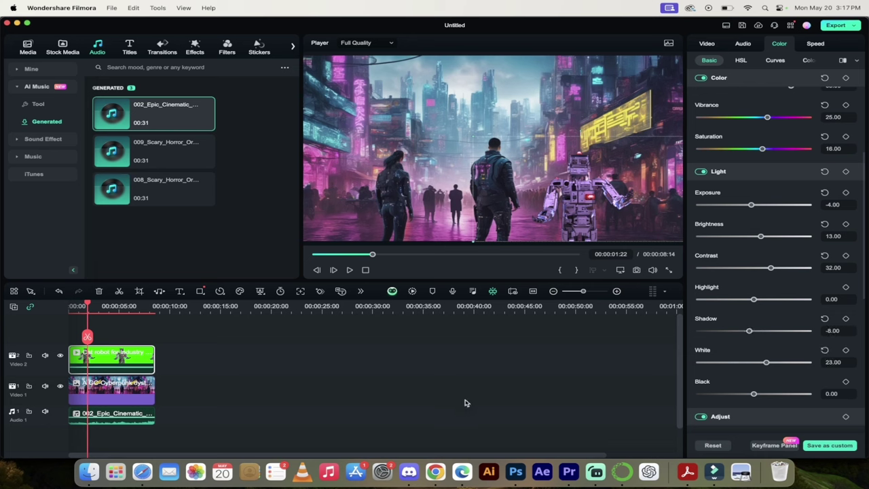